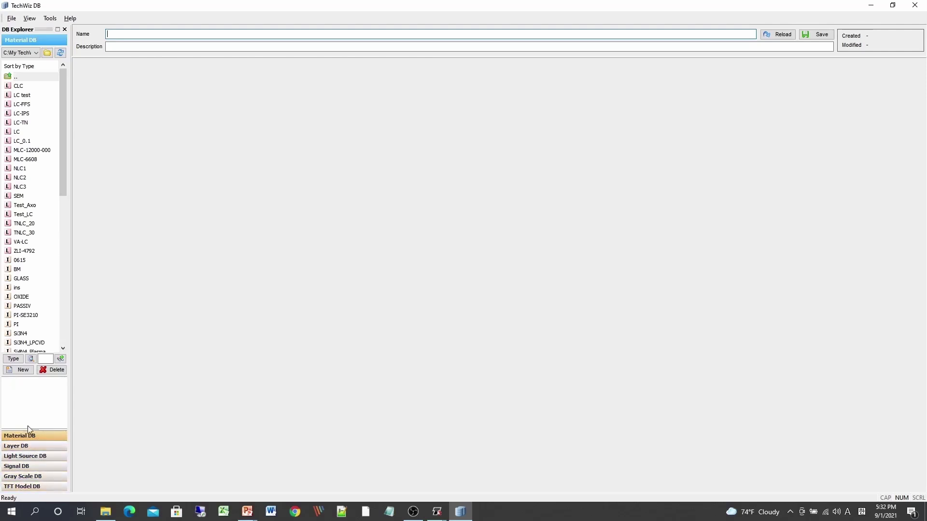
Open the BM material and set its dielectric constant to 10.
left_click(27, 273)
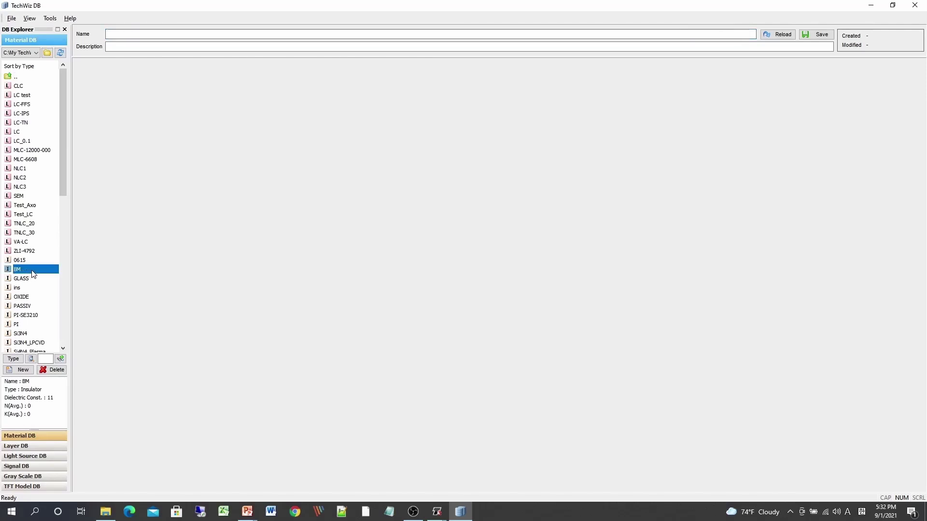
double_click(33, 274)
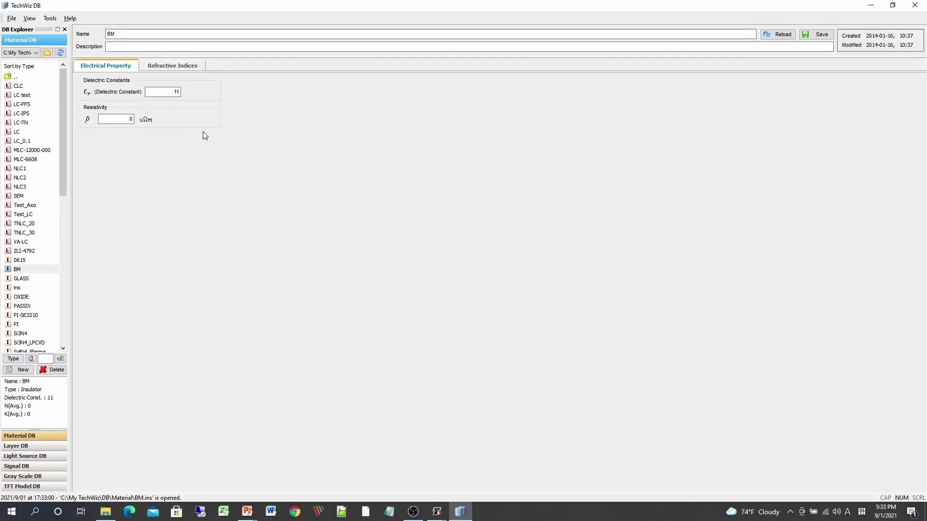
left_click(169, 64)
left_click(177, 67)
left_click(118, 71)
double_click(158, 92)
type("1")
Save the BM material, replacing the existing file.
left_click(817, 34)
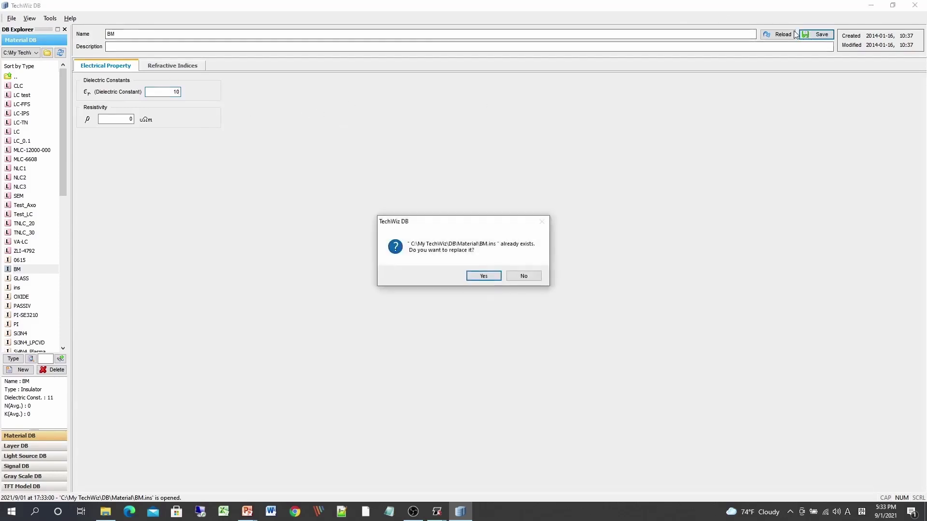
left_click_drag(475, 225, 459, 168)
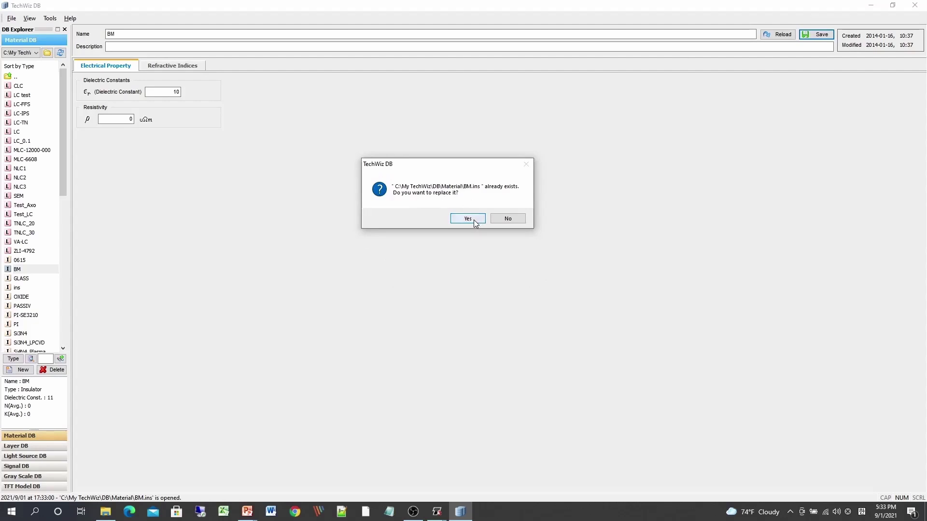
left_click(510, 220)
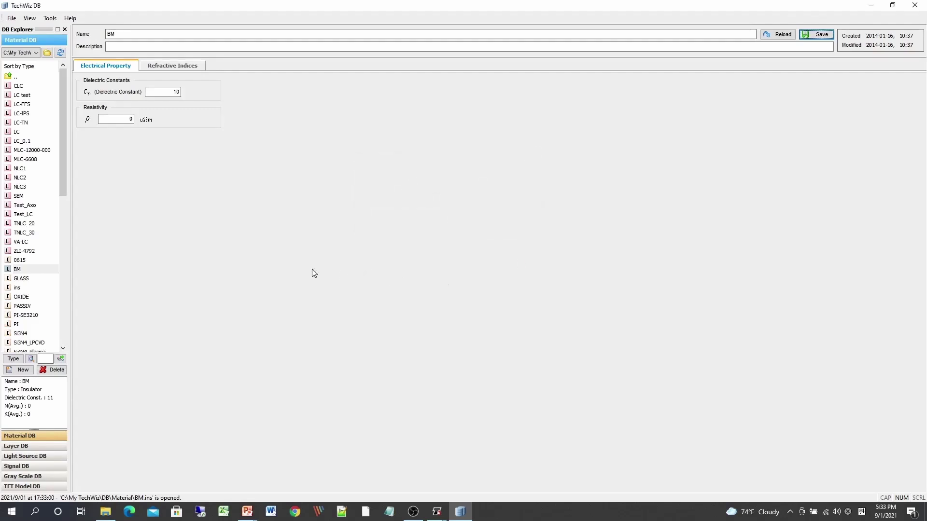
Browse the properties of the GLASS, ins and OXIDE materials.
left_click(22, 279)
left_click(480, 275)
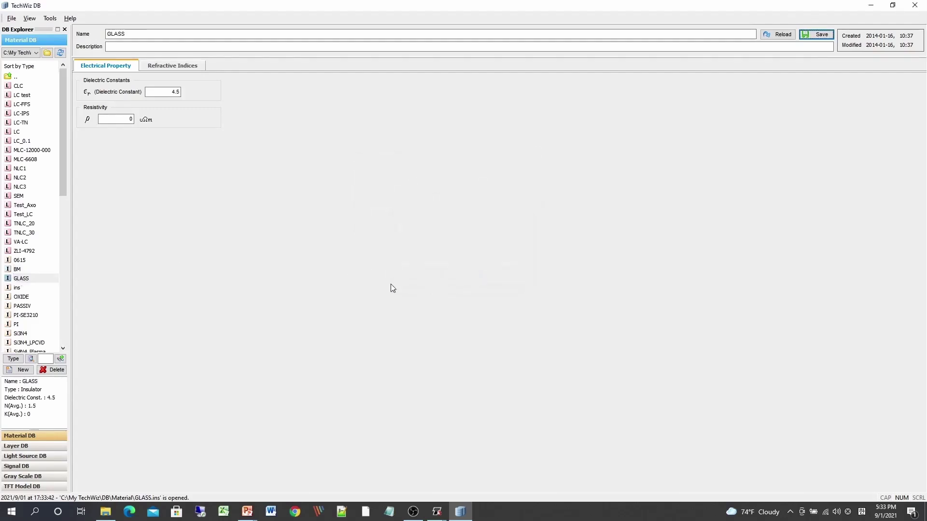
left_click(22, 288)
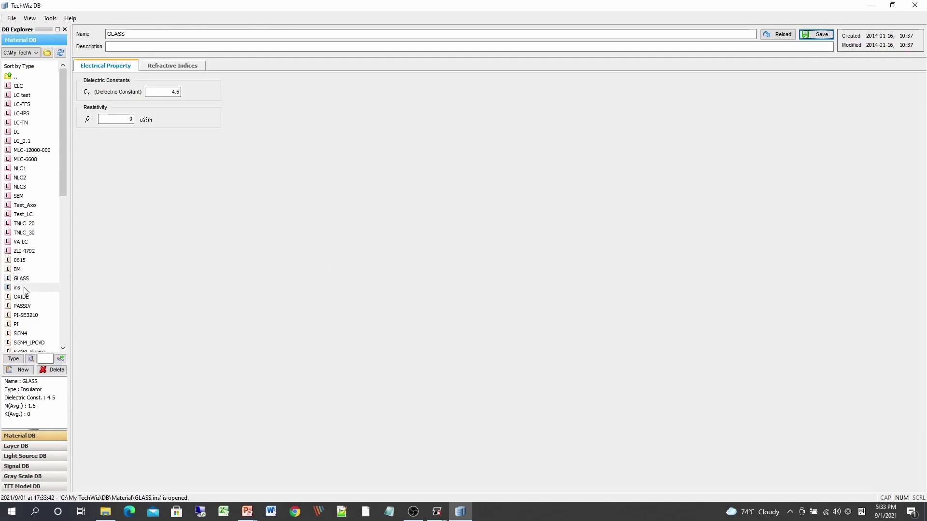
left_click(38, 298)
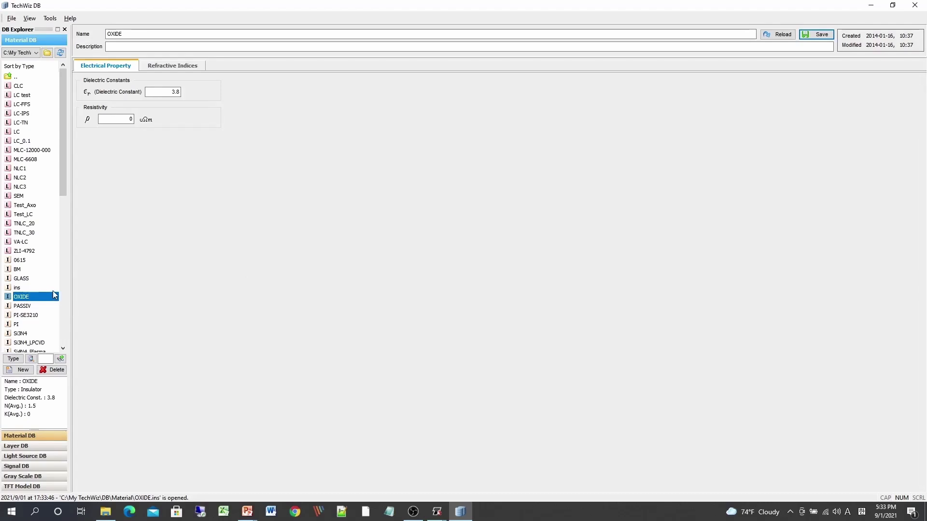
Review the item type and layer type options in the New Item dialog, then close it without creating anything.
left_click(21, 370)
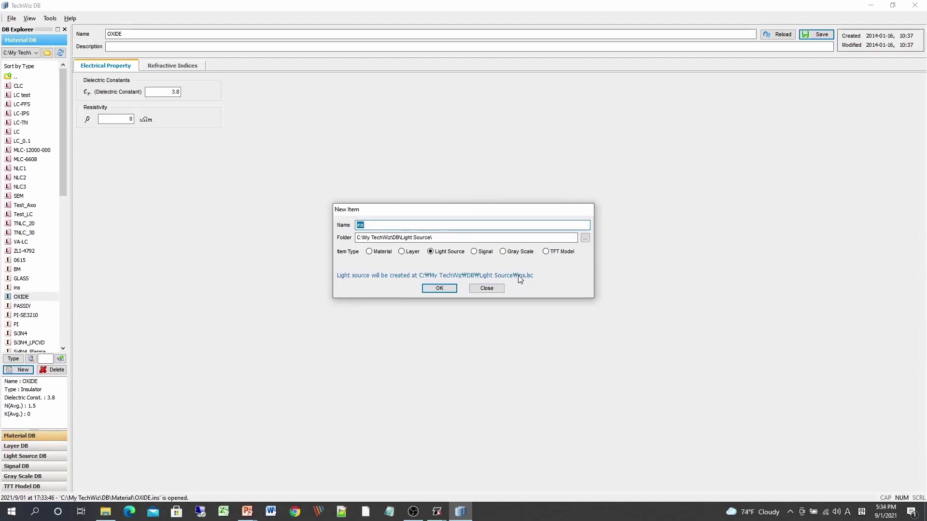
left_click(377, 226)
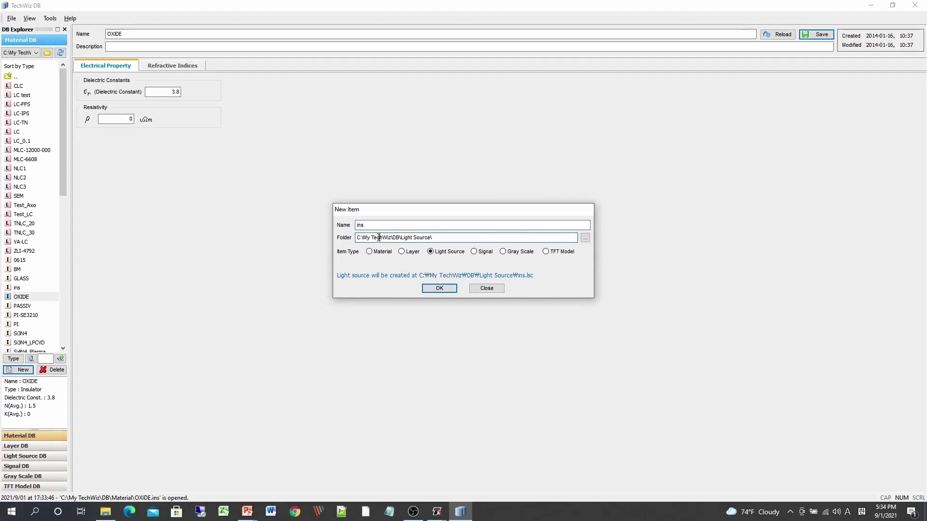
left_click(369, 252)
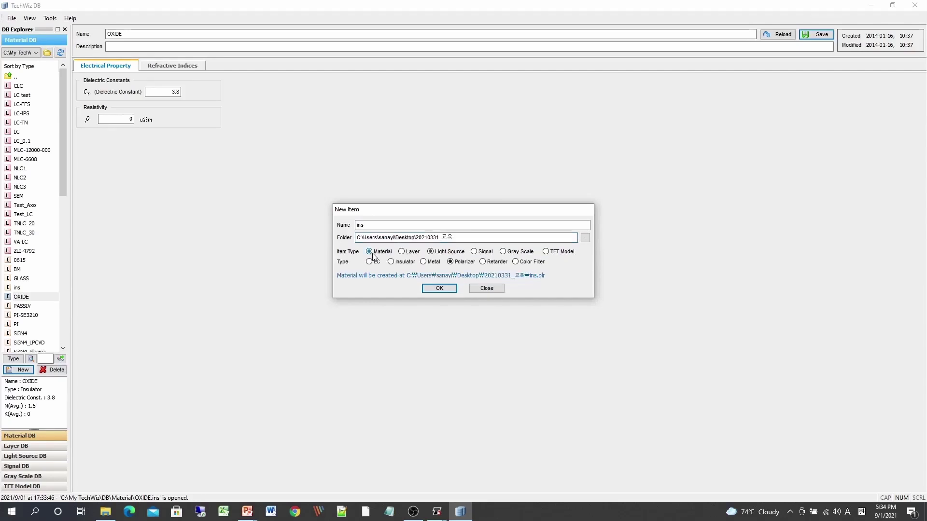
left_click(401, 252)
left_click(430, 251)
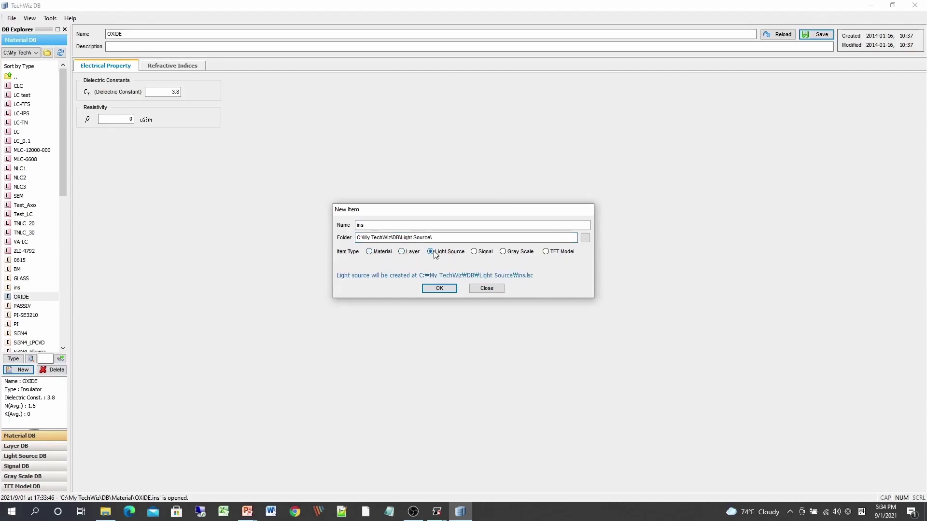
left_click(402, 252)
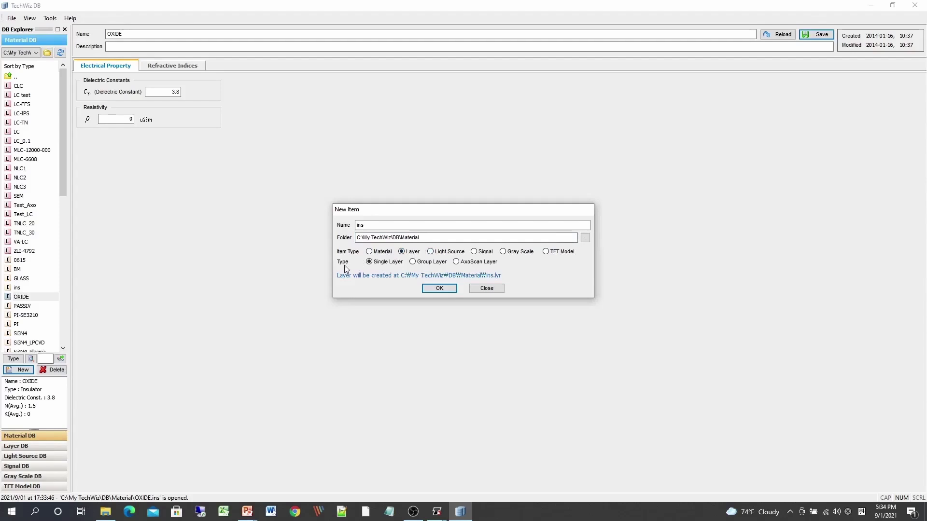
left_click(413, 262)
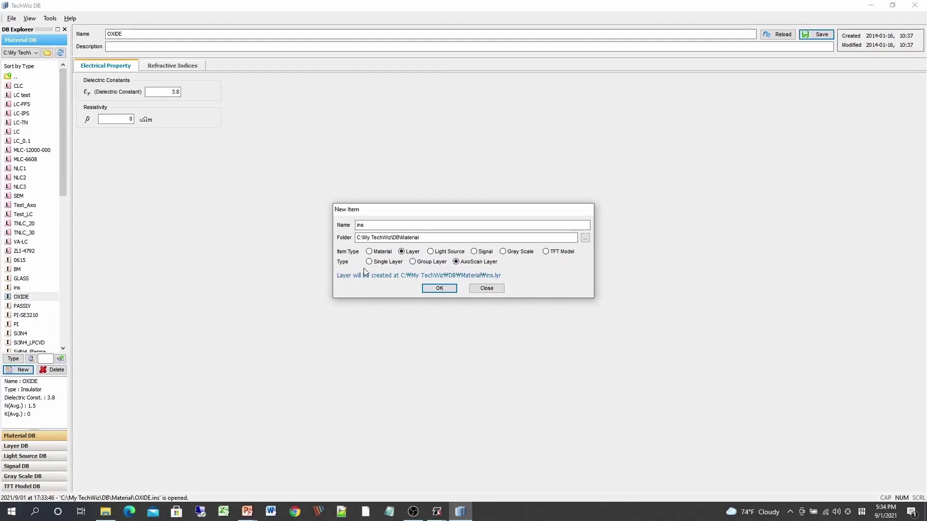
left_click(495, 290)
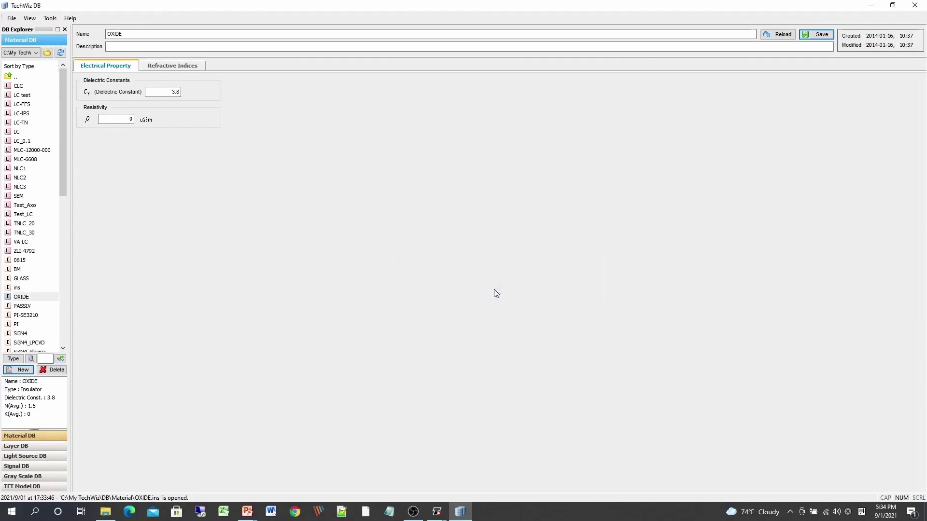
Open the LC-TN liquid crystal material and enable the Blue Phase Type option.
left_click(18, 446)
left_click(19, 436)
left_click(28, 124)
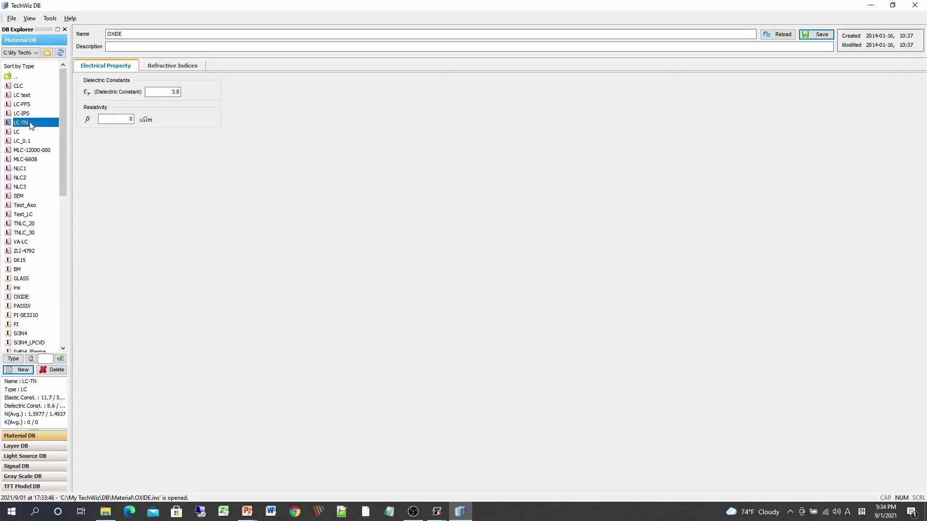
double_click(33, 125)
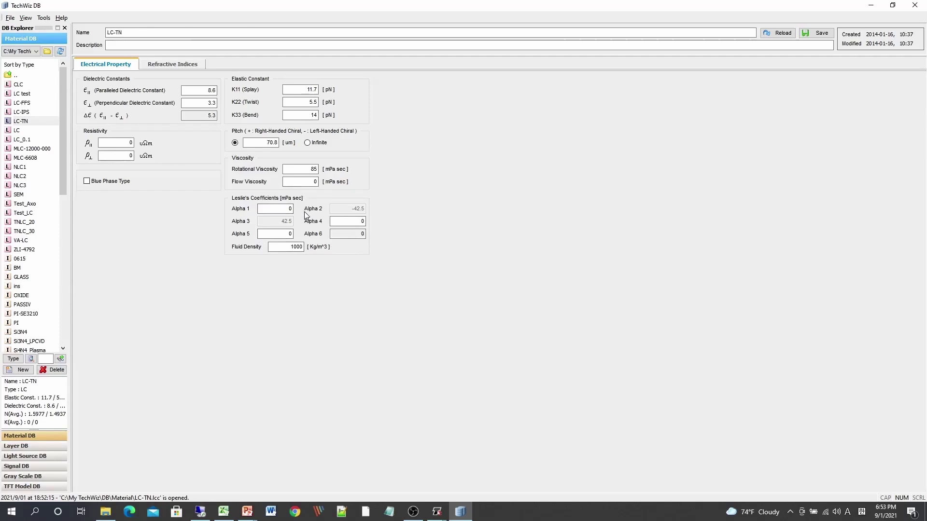
left_click(87, 182)
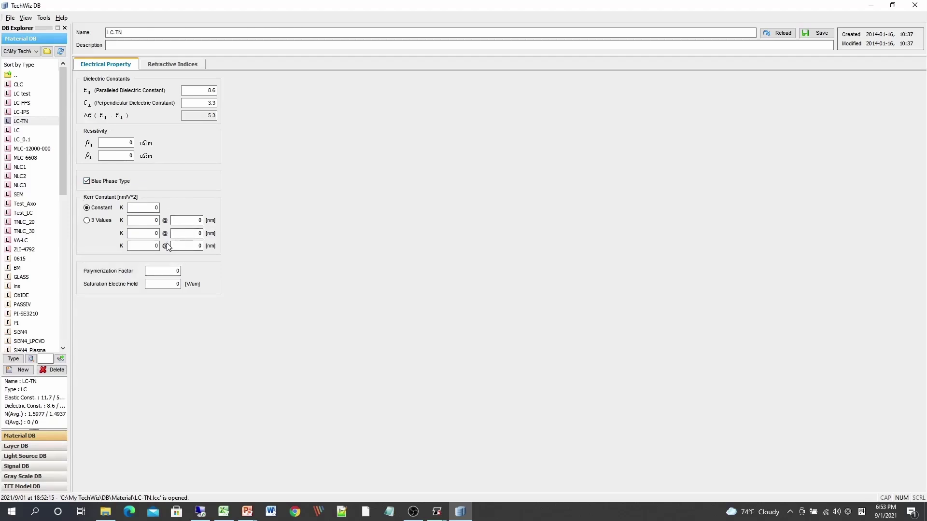
Set the constant refractive indices of LC-TN to Ne 1.55 and No 1.5.
left_click(174, 65)
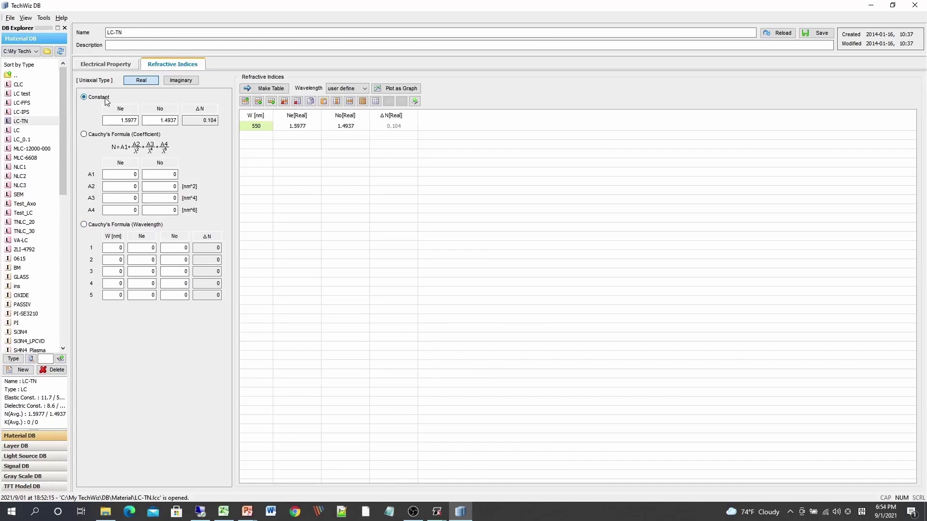
left_click(121, 120)
double_click(118, 119)
type("1.5")
double_click(170, 119)
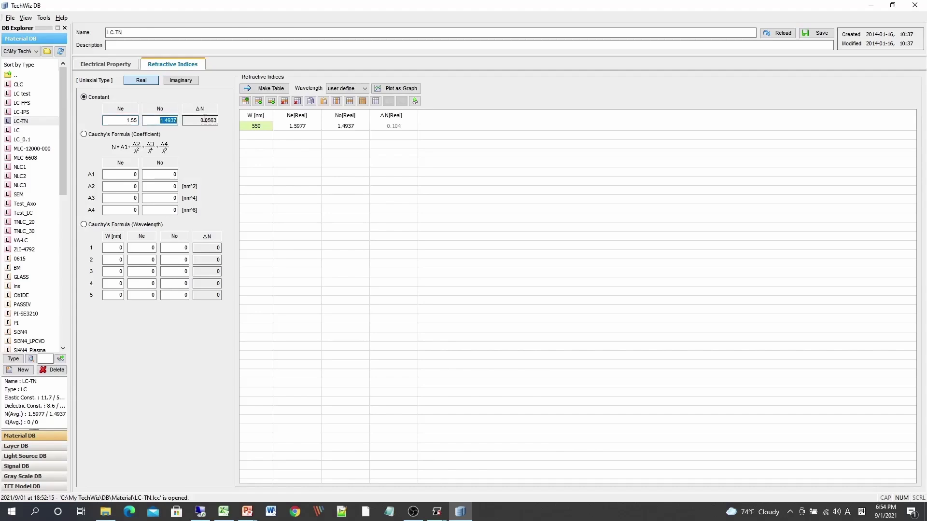
type("1.5")
Generate the refractive index table with a 10nm wavelength step, accepting replacement of the current indices.
left_click(273, 89)
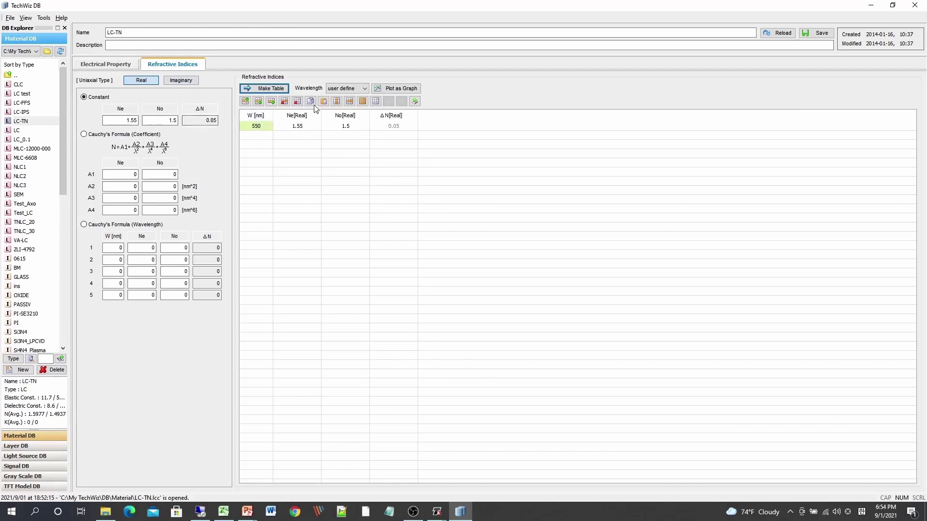
left_click(366, 88)
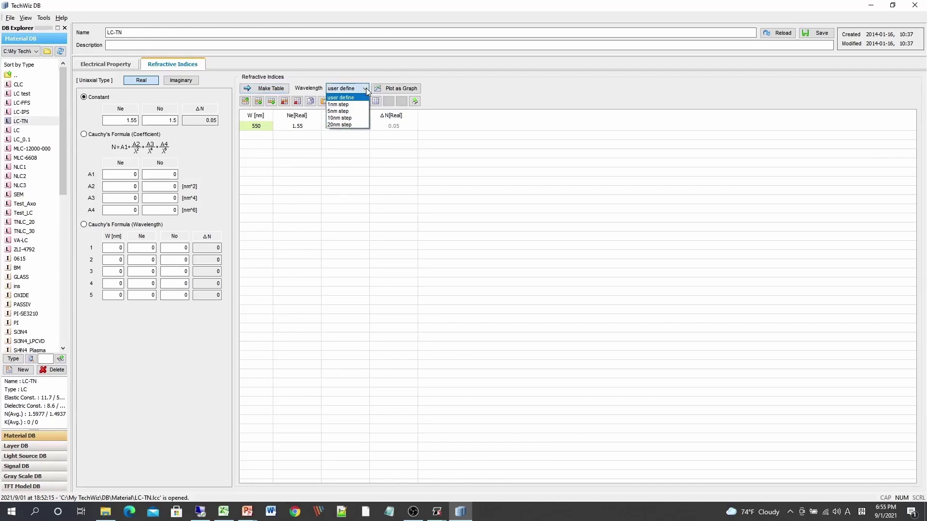
left_click(357, 118)
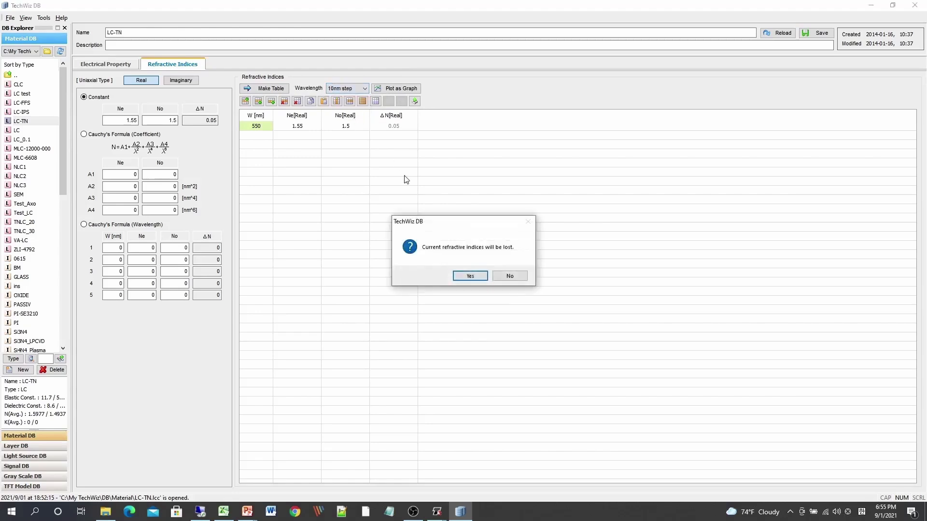
left_click(478, 276)
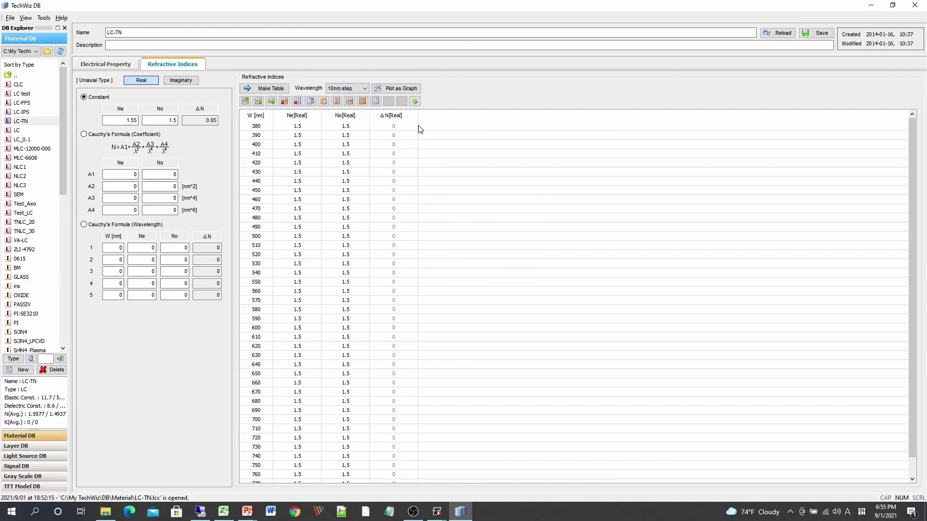
Scroll through the generated refractive index table.
left_click(257, 127)
left_click_drag(916, 150, 908, 216)
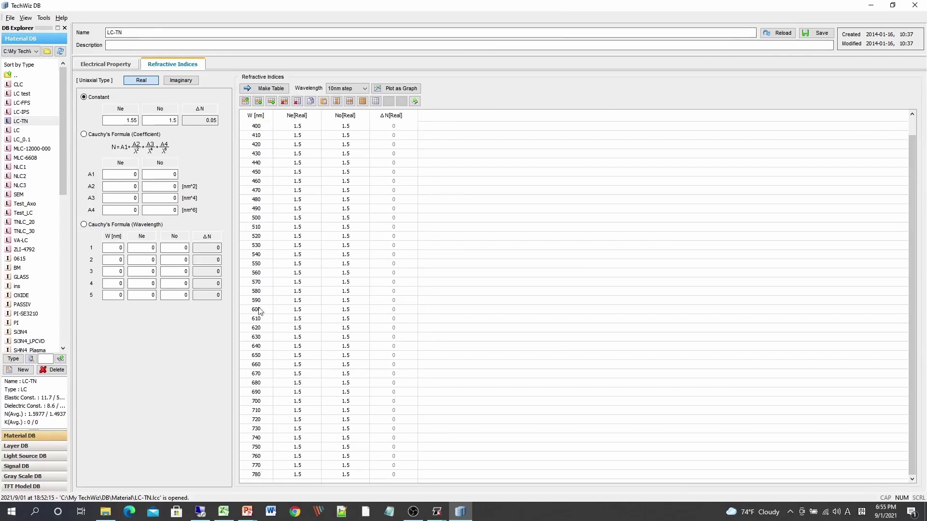
scroll(266, 261, "up", 1)
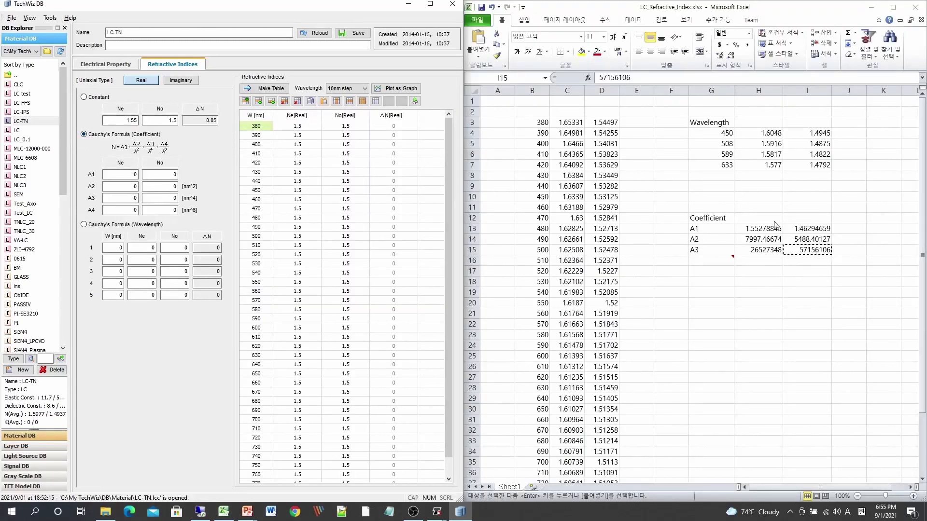
Copy the A1 coefficients 1.55278845 and 1.46294659 from the spreadsheet into the Cauchy coefficient Ne and No fields.
left_click(129, 175)
left_click(755, 228)
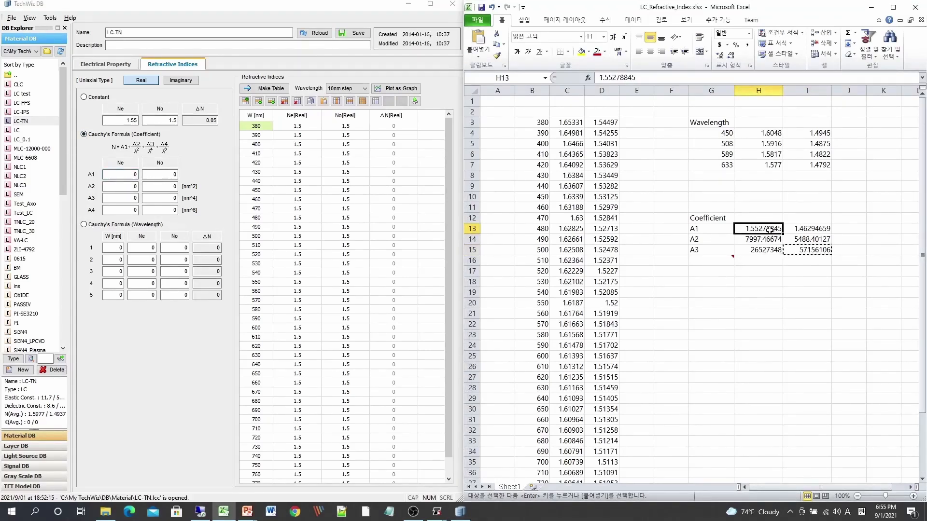
key("ctrl+c")
left_click(128, 174)
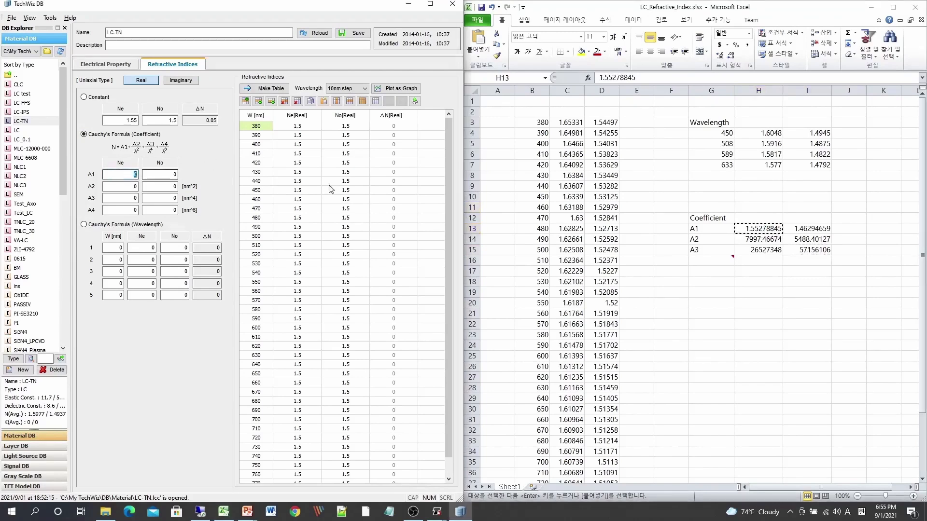
key("ctrl+v")
left_click(737, 233)
left_click(806, 228)
key("ctrl+c")
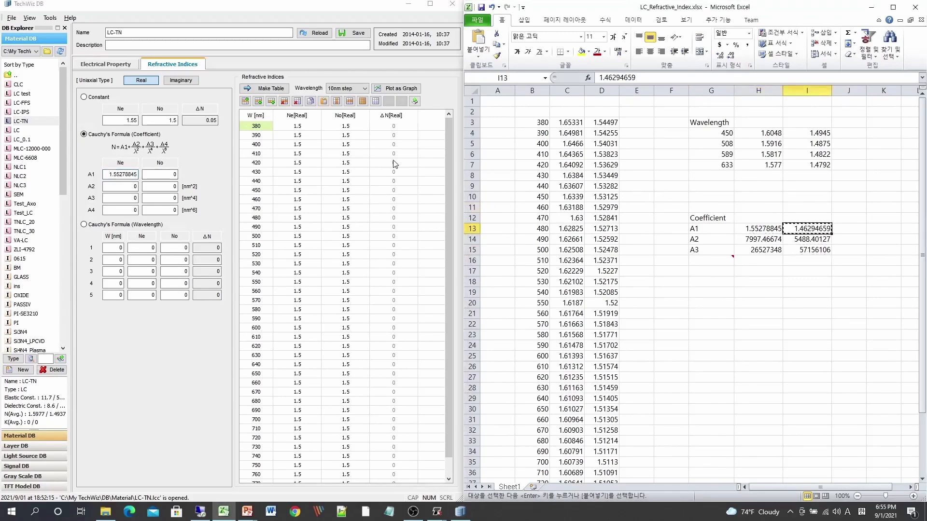
left_click(173, 174)
key("ctrl+v")
Copy the A2 coefficients 7997.46674 and 5488.40127 from the spreadsheet into the Cauchy coefficient Ne and No fields.
left_click(762, 239)
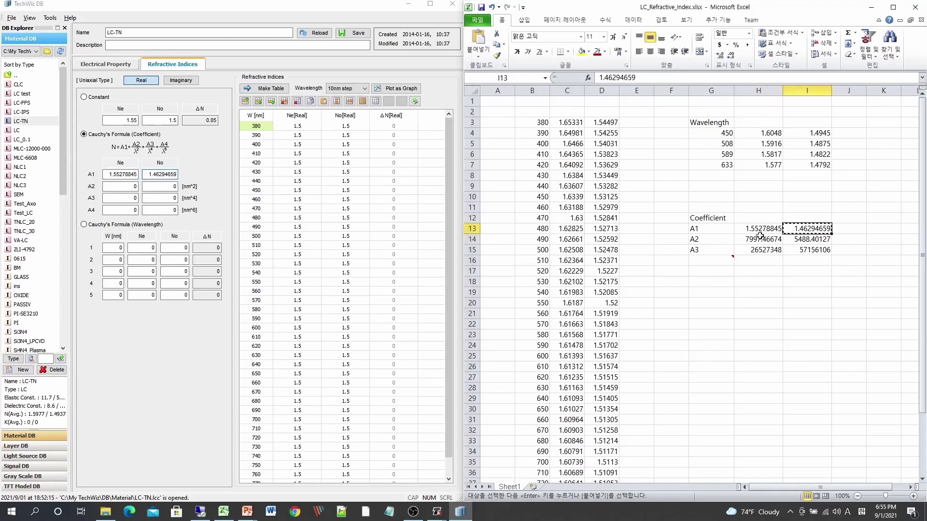
key("ctrl+c")
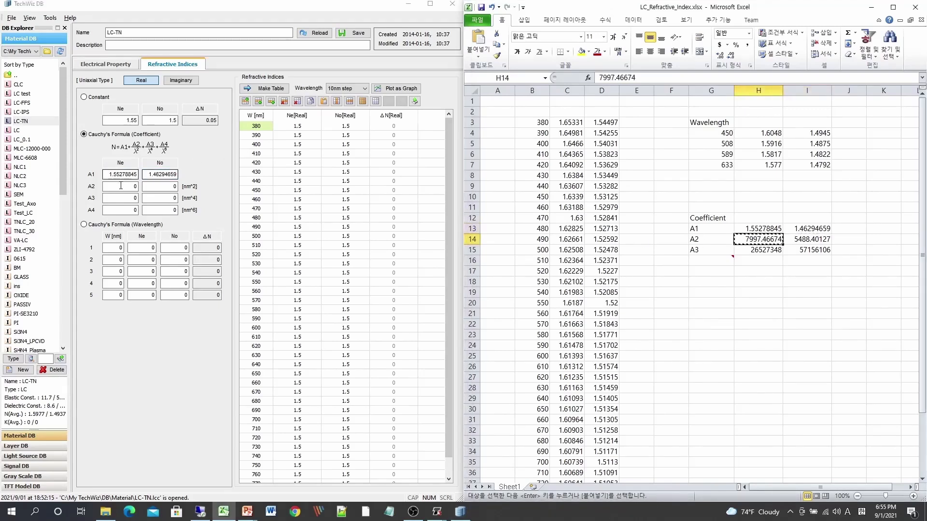
left_click(123, 187)
key("ctrl+v")
left_click(809, 241)
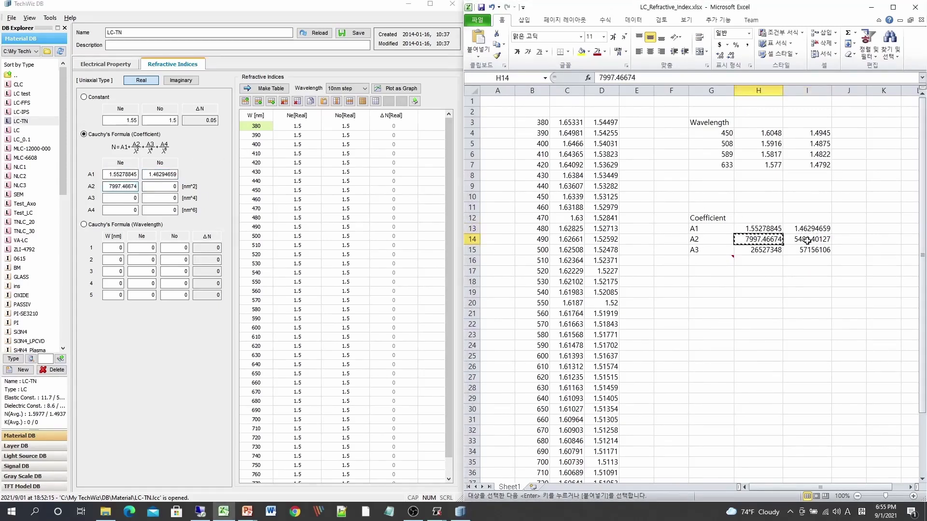
key("ctrl+c")
left_click(167, 186)
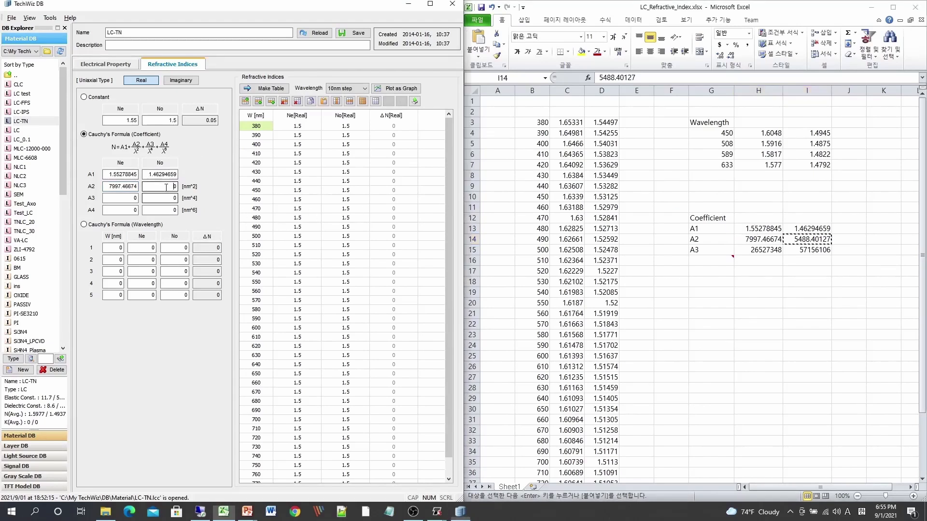
key("ctrl+v")
Copy the A3 coefficients 26527348 and 57156106 from the spreadsheet into the Cauchy coefficient Ne and No fields, and regenerate the table.
left_click(758, 250)
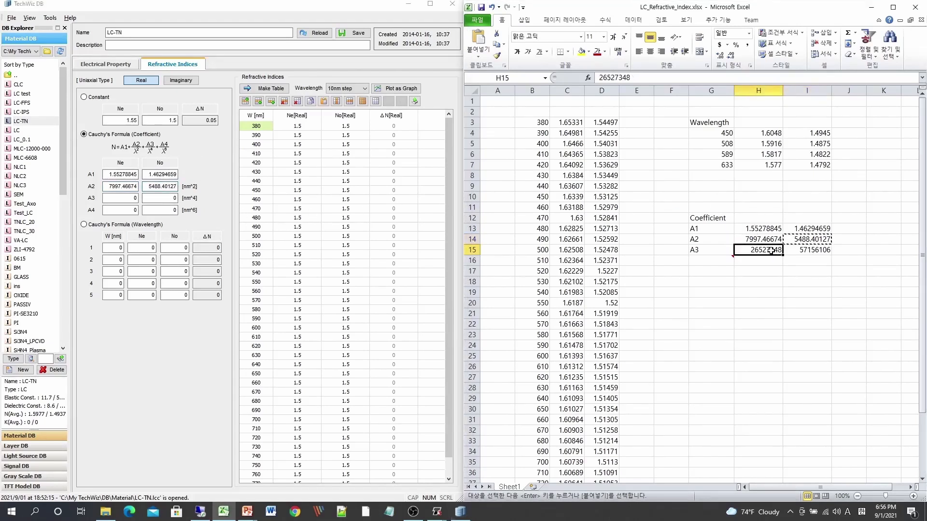
key("ctrl+c")
left_click(121, 198)
key("ctrl+v")
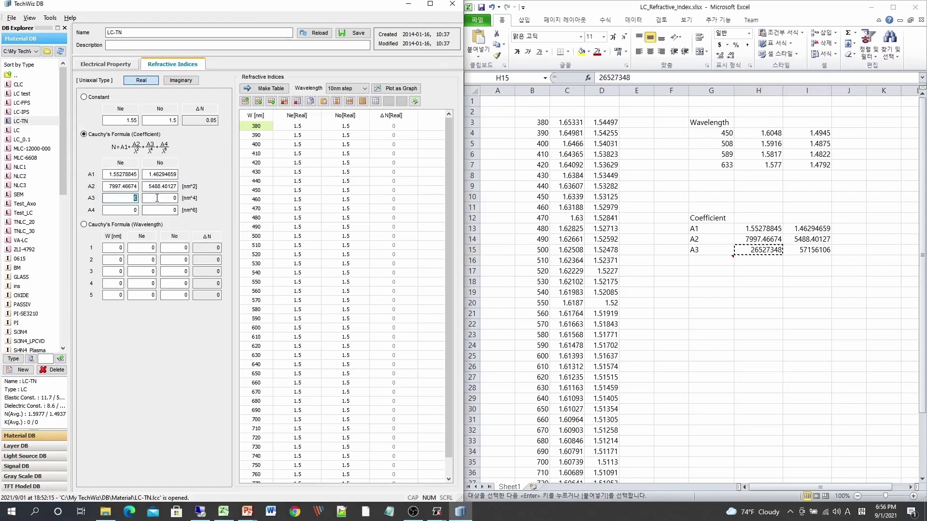
left_click(806, 250)
key("ctrl+c")
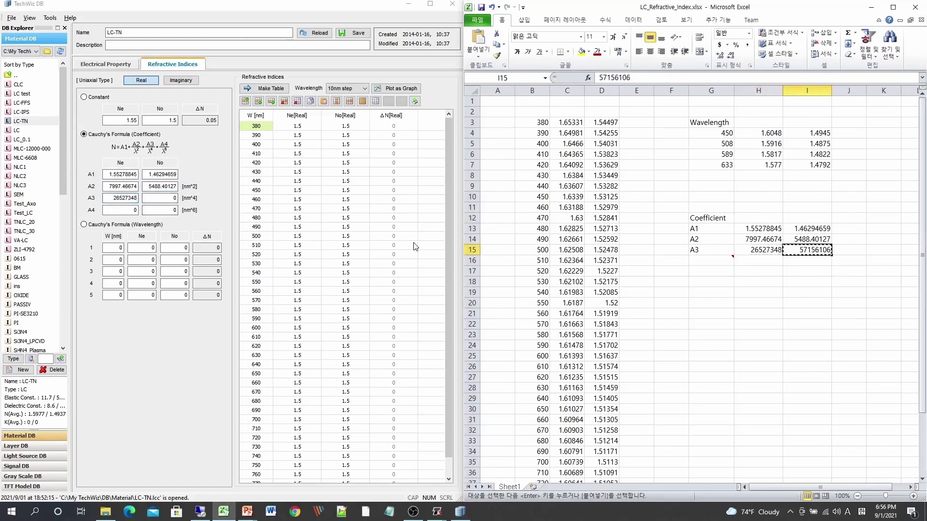
left_click(161, 198)
key("ctrl+v")
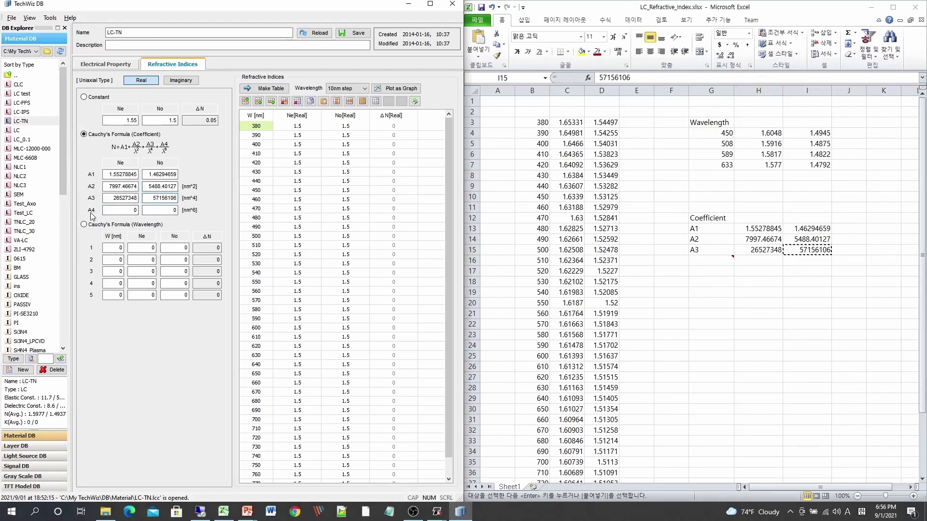
left_click(253, 90)
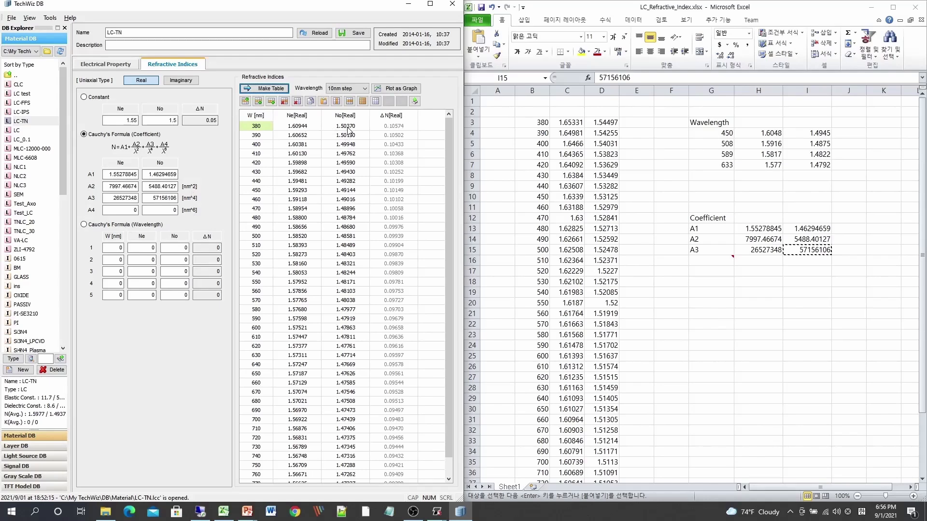
Switch to Cauchy's Formula (Wavelength) and enter row 450 nm (Ne 1.6048, No 1.4945) and row 508 nm (Ne 1.5916, No 1.4875).
left_click(85, 226)
double_click(120, 248)
type("450")
key("Tab")
type("1.6048")
key("Tab")
type("1")
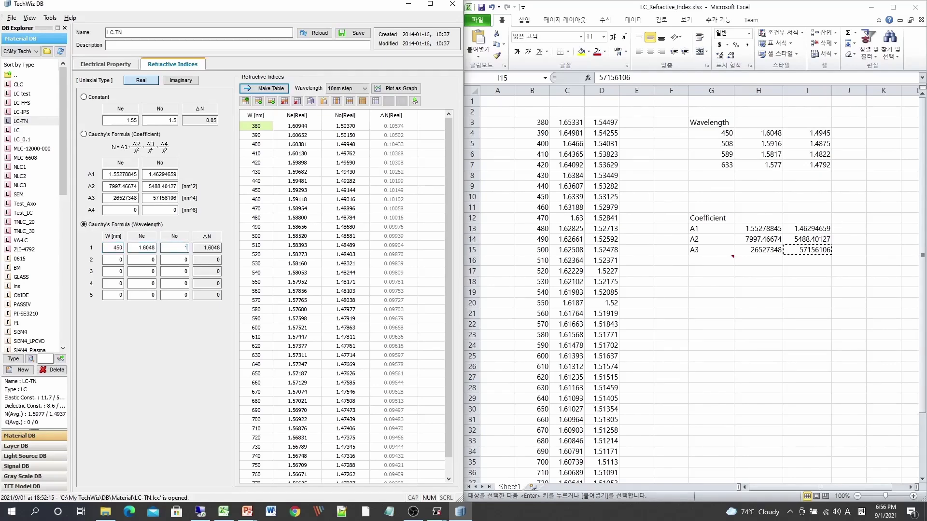
type(".4945")
key("Tab")
key("Tab")
type("1.5916")
key("Tab")
type("1.4875")
Enter row 589 nm (Ne 1.5817, No 1.4822) and row 633 nm (Ne 1.577, No 1.4792), then make the refractive index table.
key("Tab")
type("1.5817")
key("Tab")
type("1")
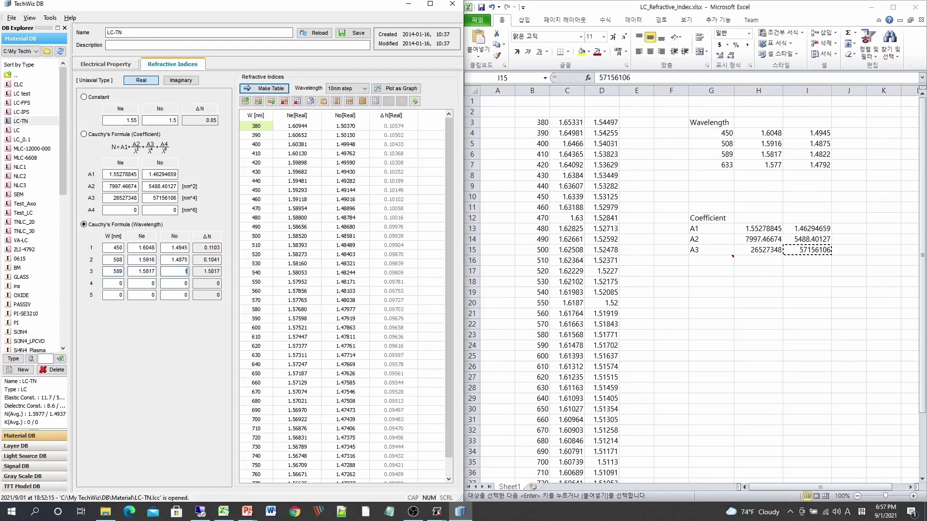
type(".4822")
type("1.577")
key("Tab")
type("1.4792")
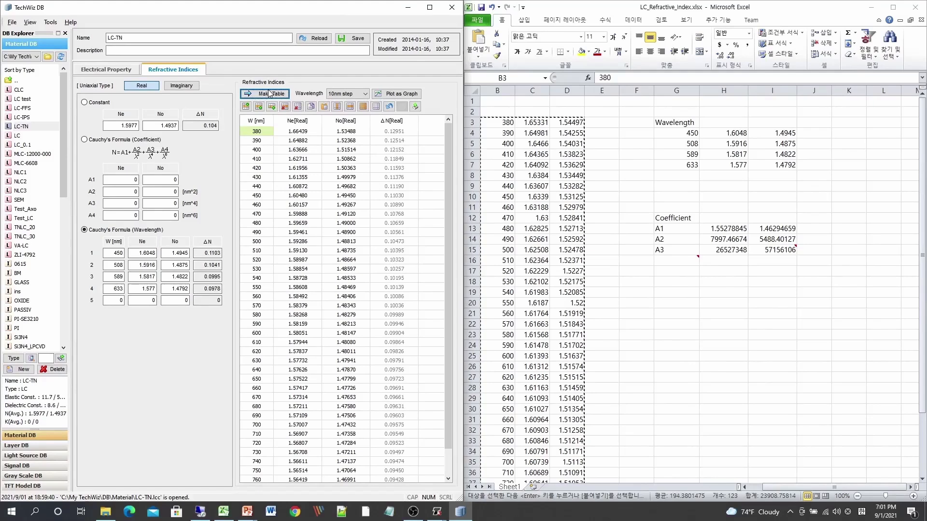
left_click(270, 95)
Paste the spreadsheet's wavelength, Ne and No columns into the refractive index table.
left_click(502, 126)
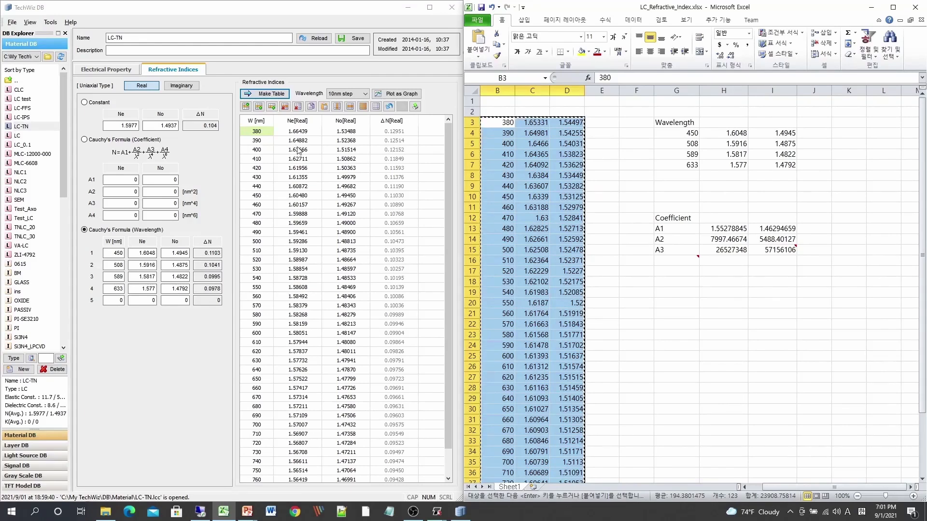
left_click(263, 138)
key("ctrl+v")
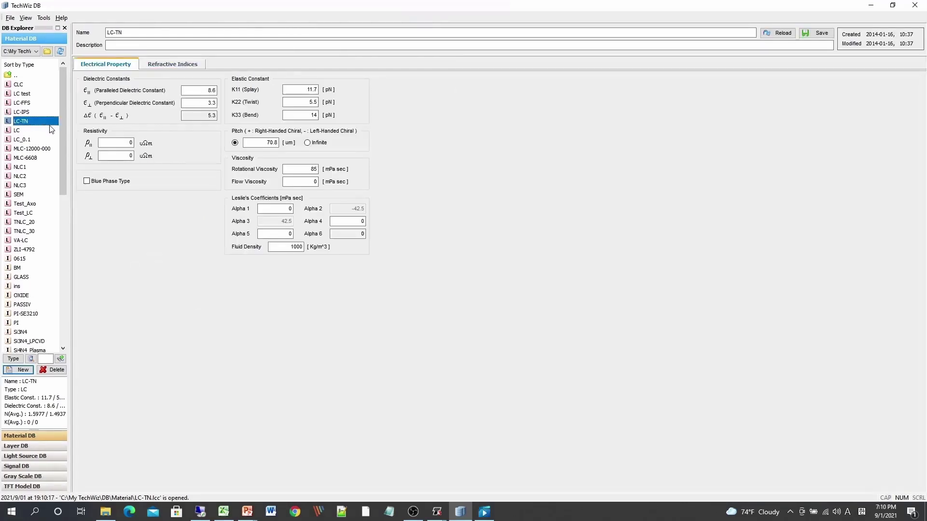
For OXIDE, use Sellmeier (Coefficient) with A0 1, B0 1.102384 and C0 8217 nm², then make the refractive index table.
left_click(23, 295)
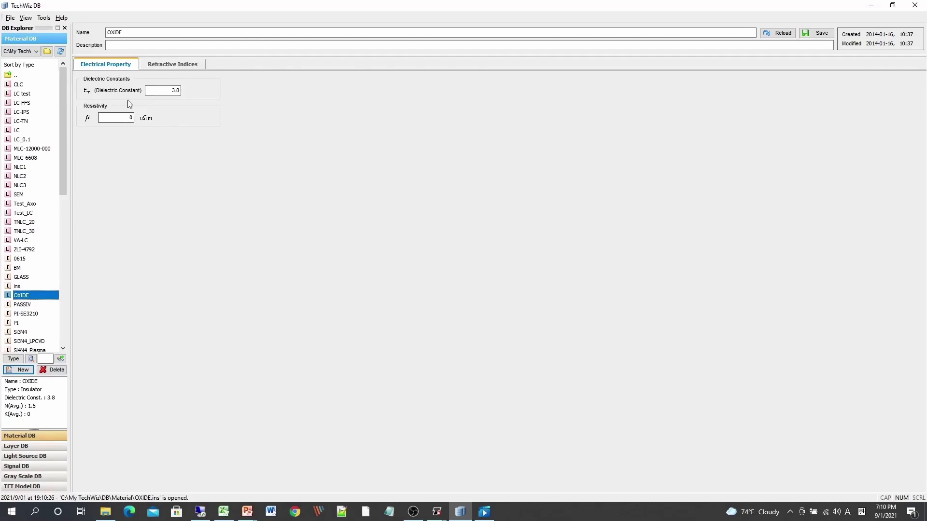
left_click(172, 65)
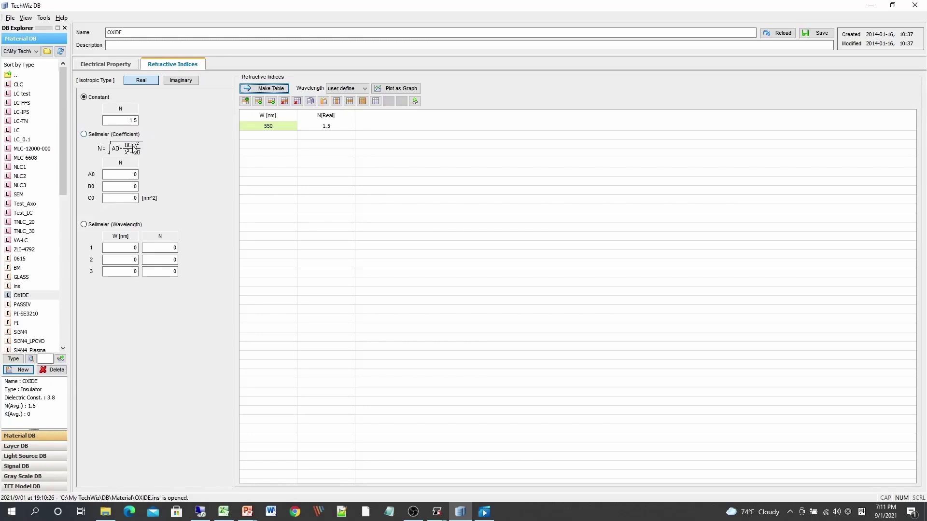
left_click(84, 136)
left_click(128, 173)
left_click_drag(129, 171, 174, 167)
type("1")
key("Tab")
type("1.102384")
key("Tab")
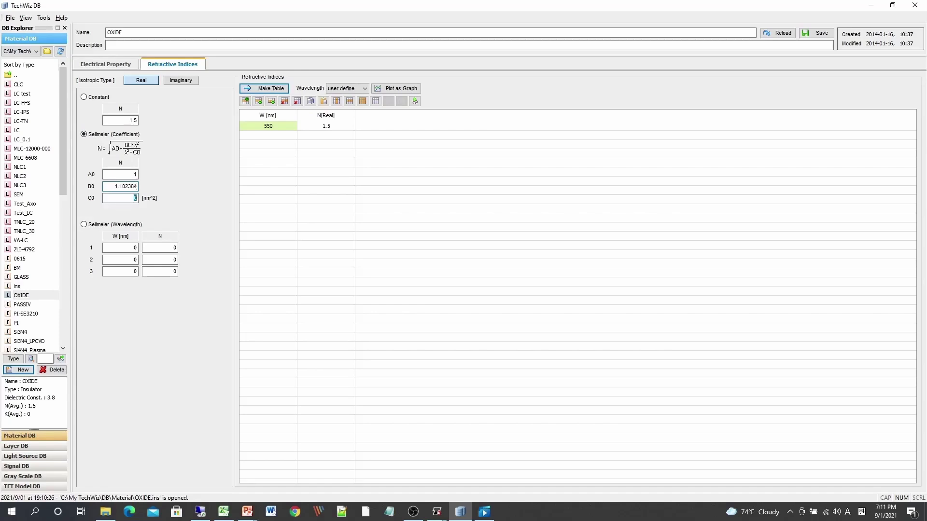
type("8217")
left_click(260, 89)
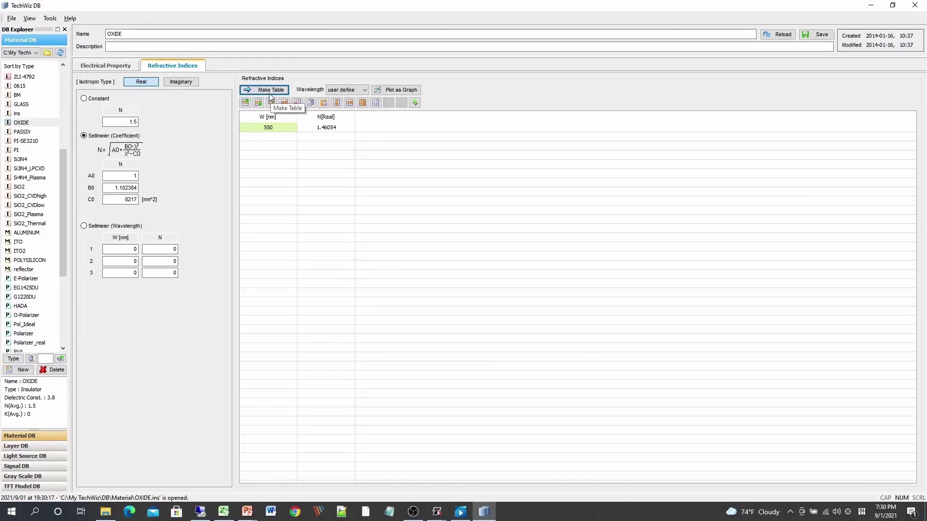
Open ITO without saving OXIDE's changes and view its Electrical Property, Refractive Indices and Reflectivity tabs, then minimize the window.
left_click(18, 243)
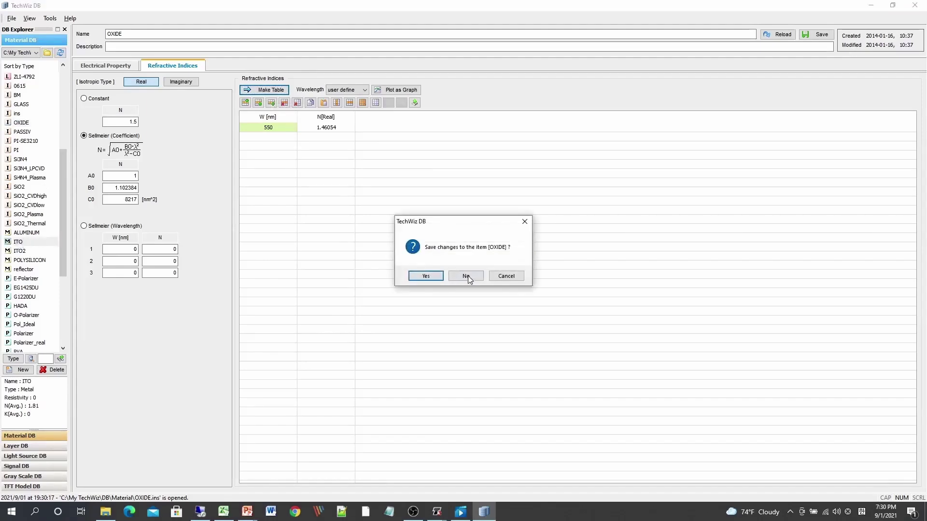
left_click(466, 276)
left_click(113, 68)
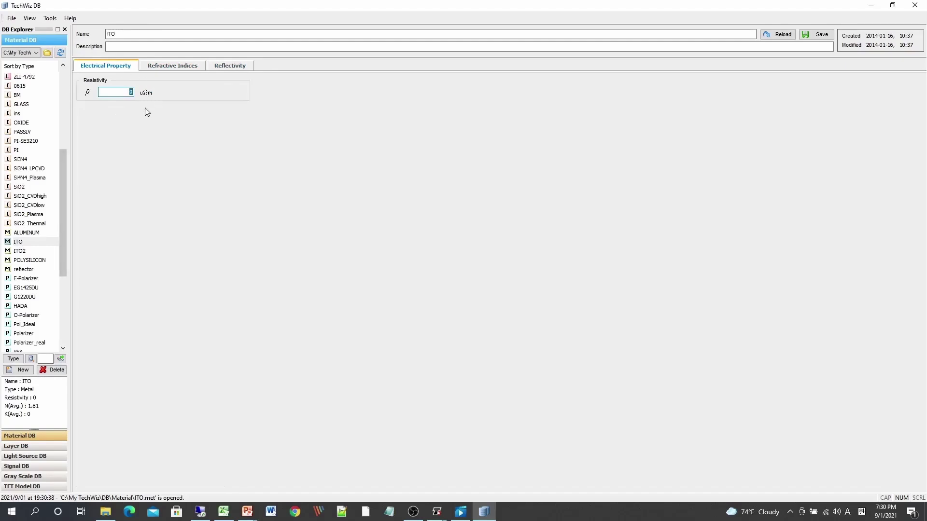
left_click(179, 68)
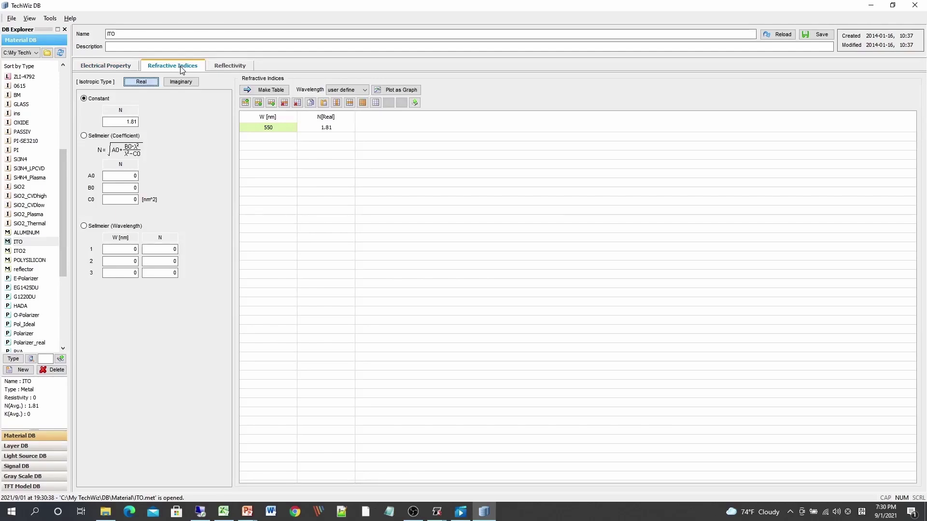
left_click(227, 66)
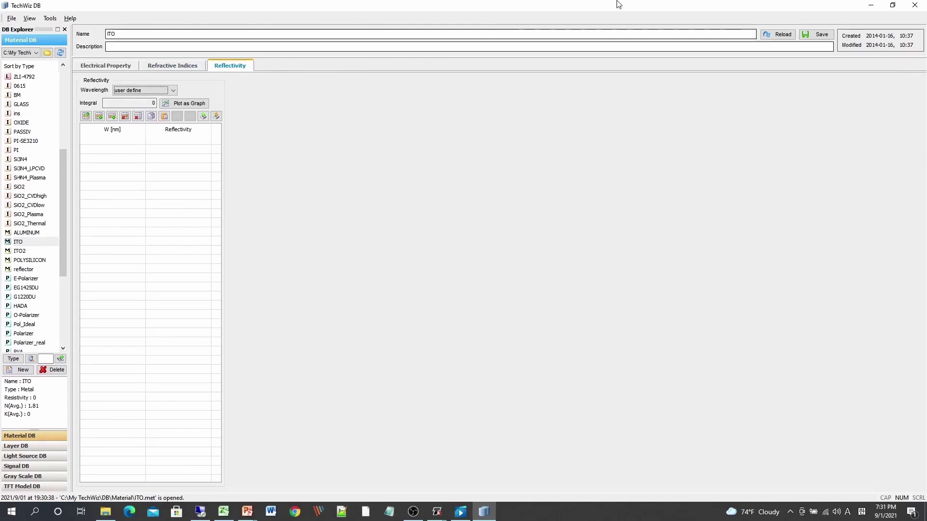
left_click(871, 7)
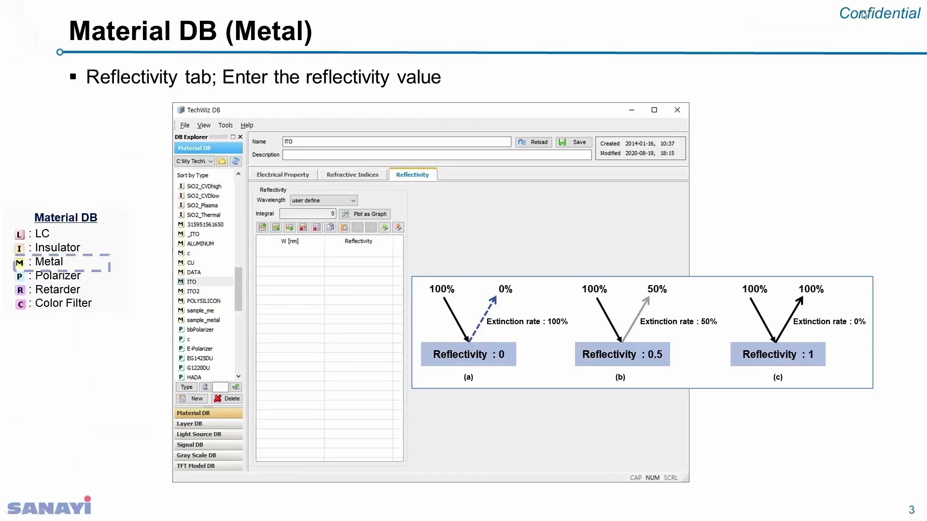
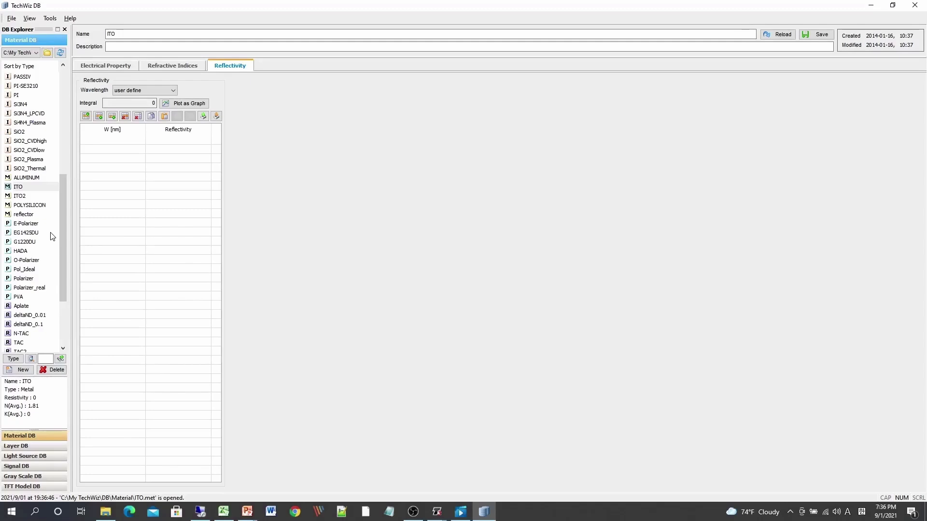
Open the Polarizer material and set its extra-ordinary axis to X Axis.
left_click(33, 280)
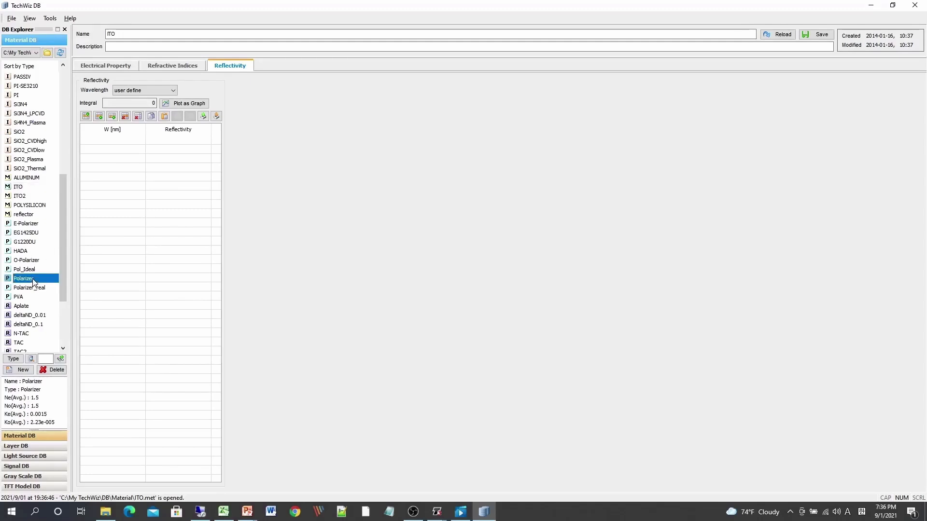
double_click(33, 280)
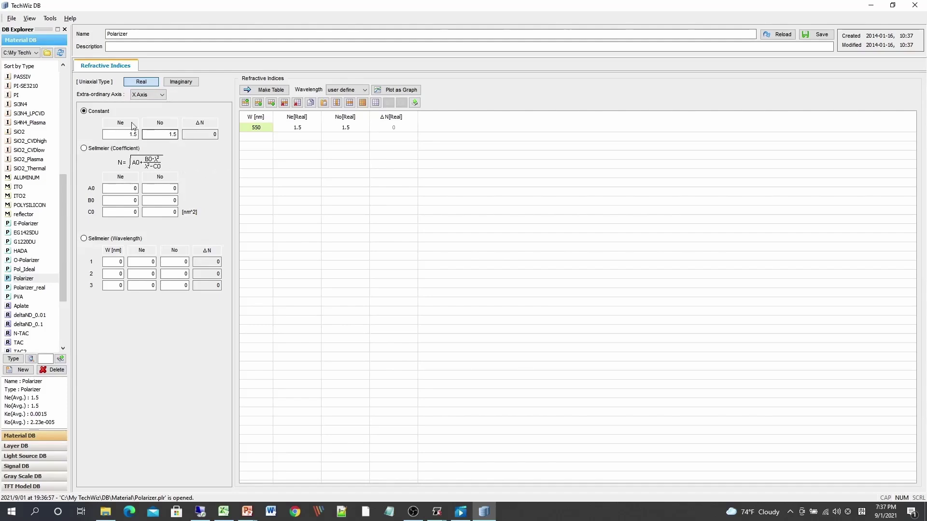
left_click(147, 96)
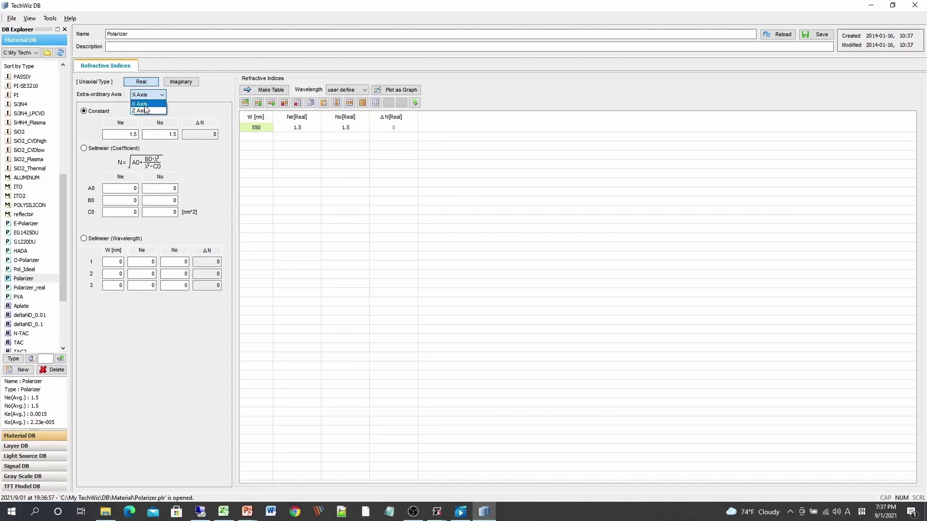
left_click(144, 104)
For the imaginary indices, select Transmittance (Measured) and open the thickness field for editing.
left_click(179, 83)
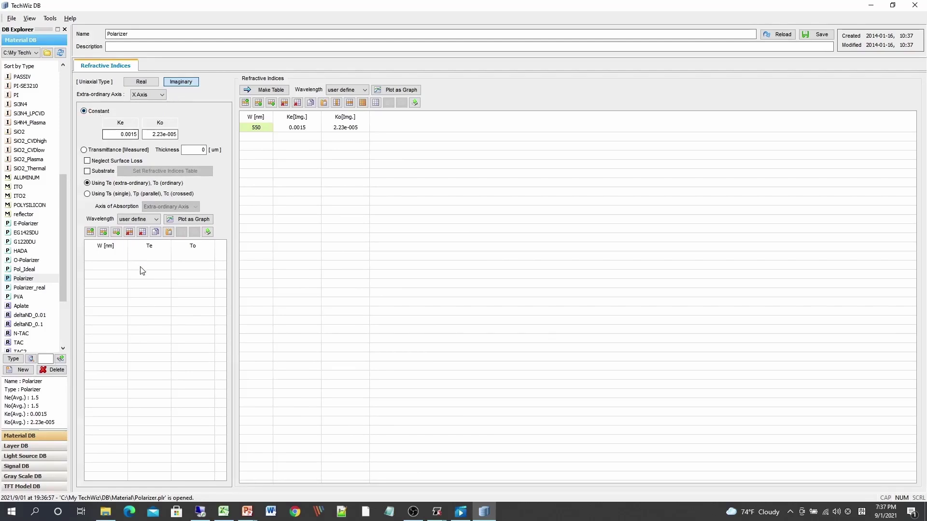
left_click(84, 150)
left_click(168, 134)
left_click(196, 149)
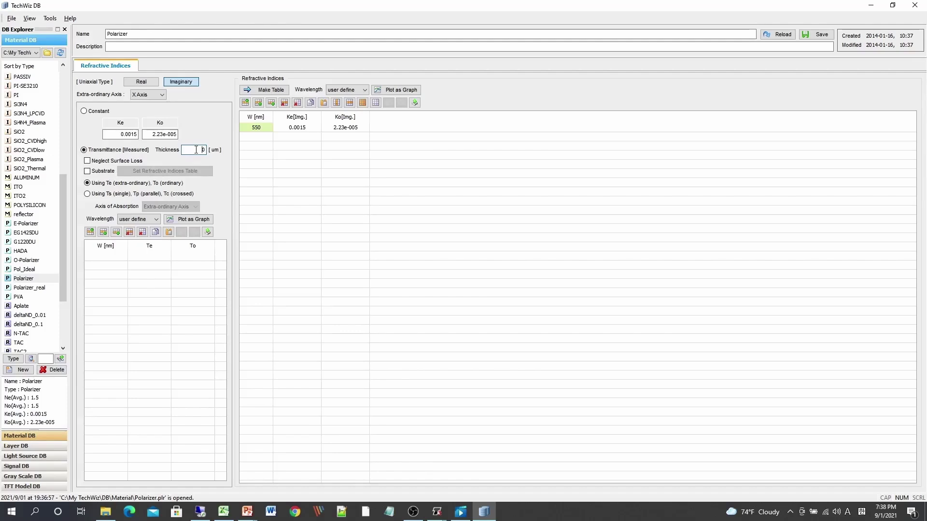
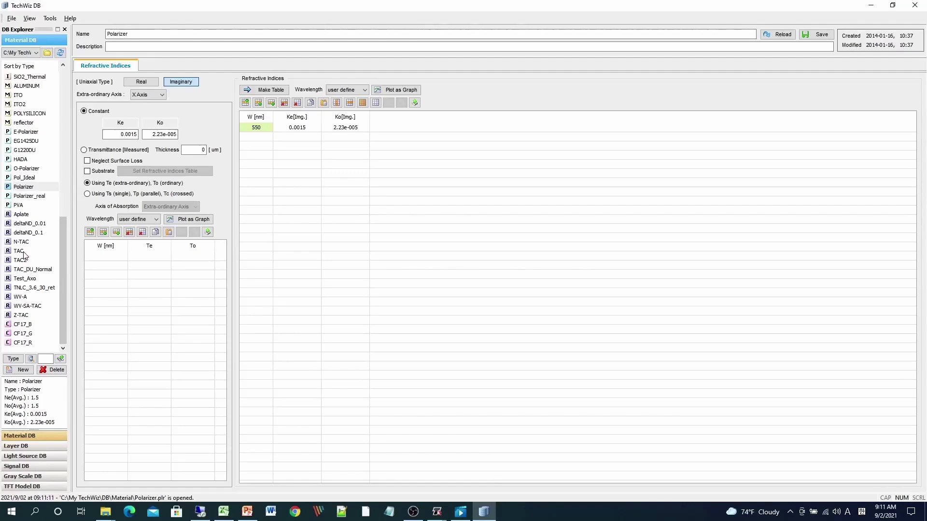
Open the TAC material and review its electrical property and refractive indices, toggling between uniaxial and biaxial types.
left_click(24, 251)
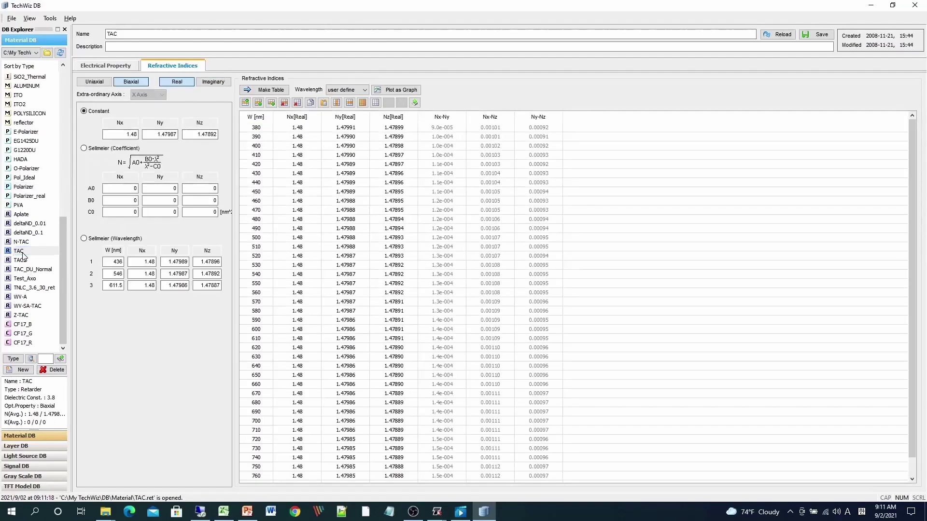
left_click(113, 69)
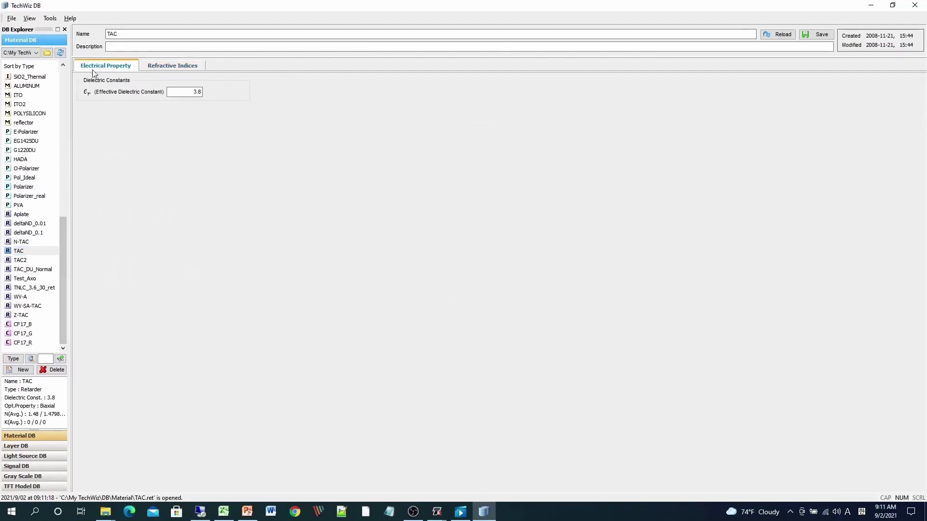
left_click(178, 69)
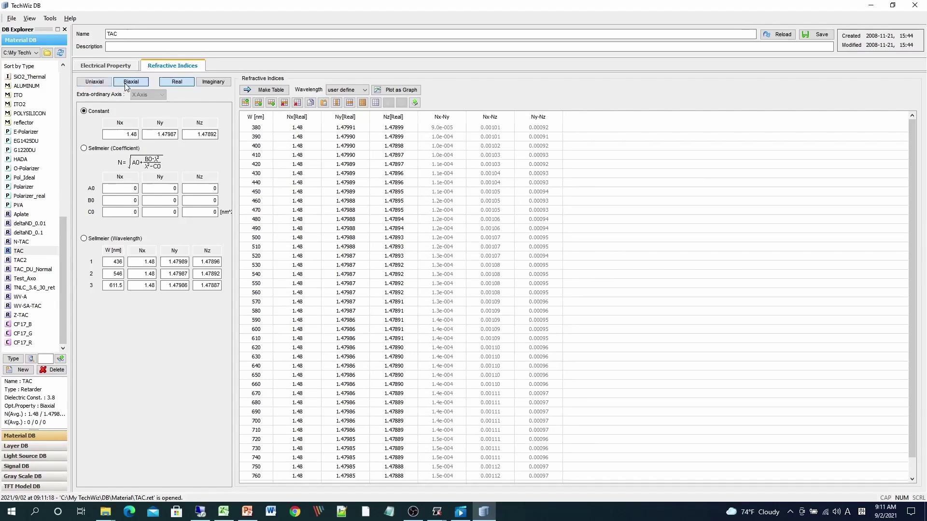
left_click(100, 81)
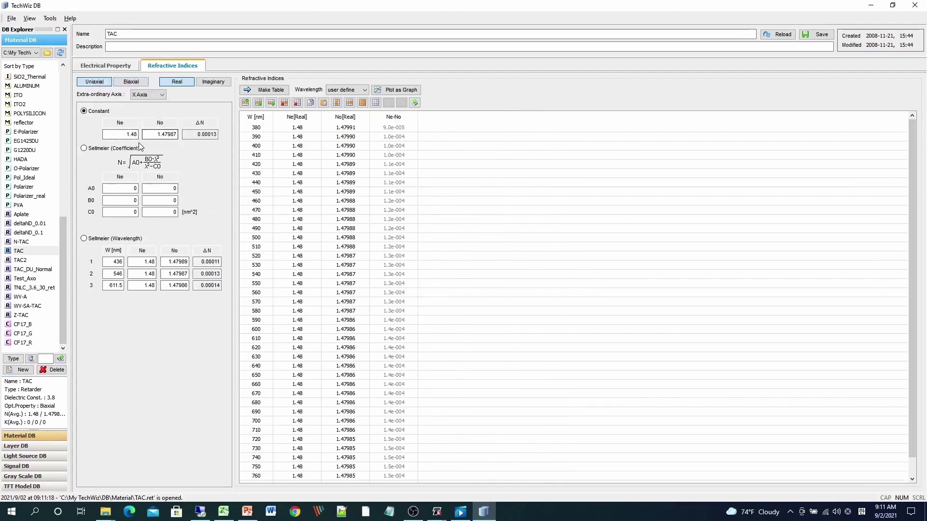
left_click(129, 83)
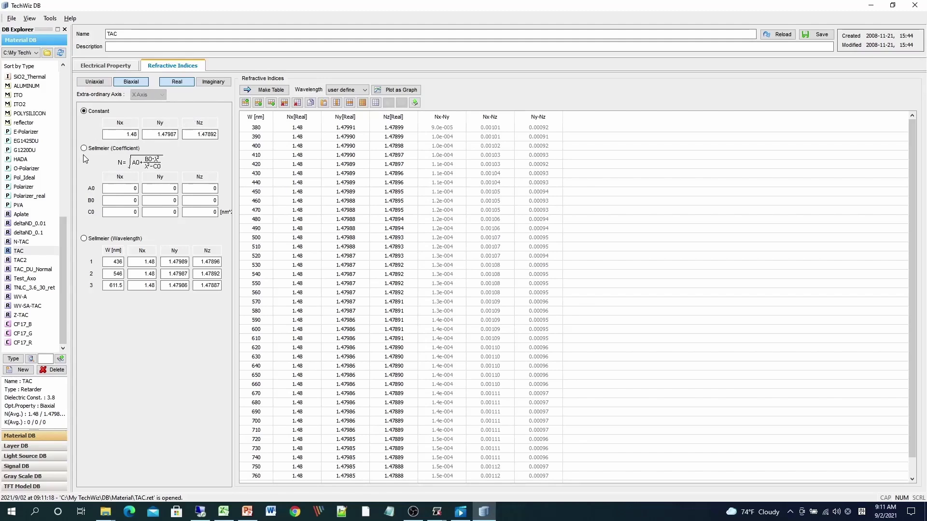
Open the CF17_G color filter material and review its electrical property, real and imaginary refractive indices.
left_click(59, 254)
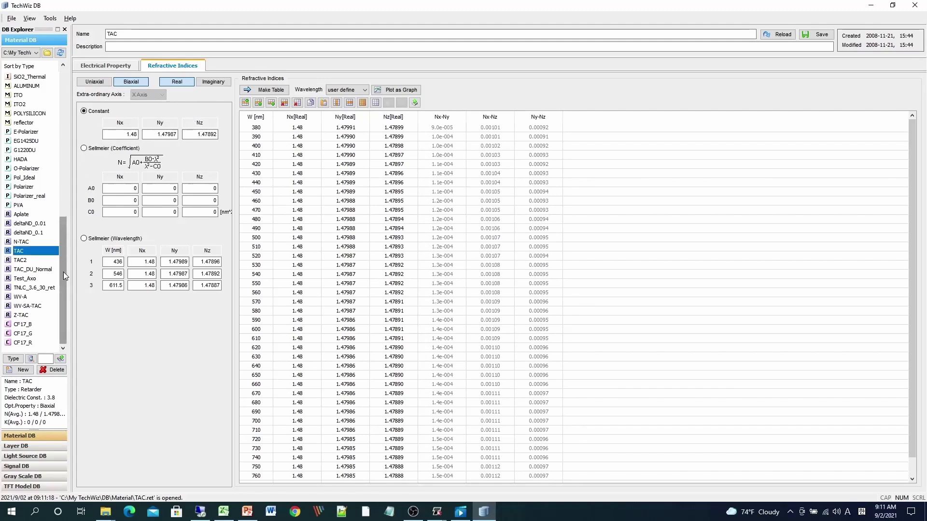
left_click(28, 335)
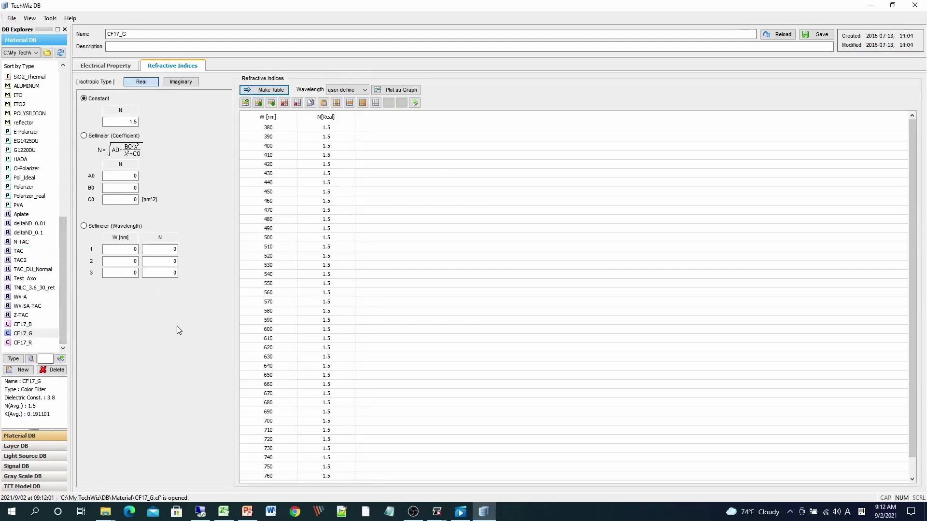
left_click(99, 66)
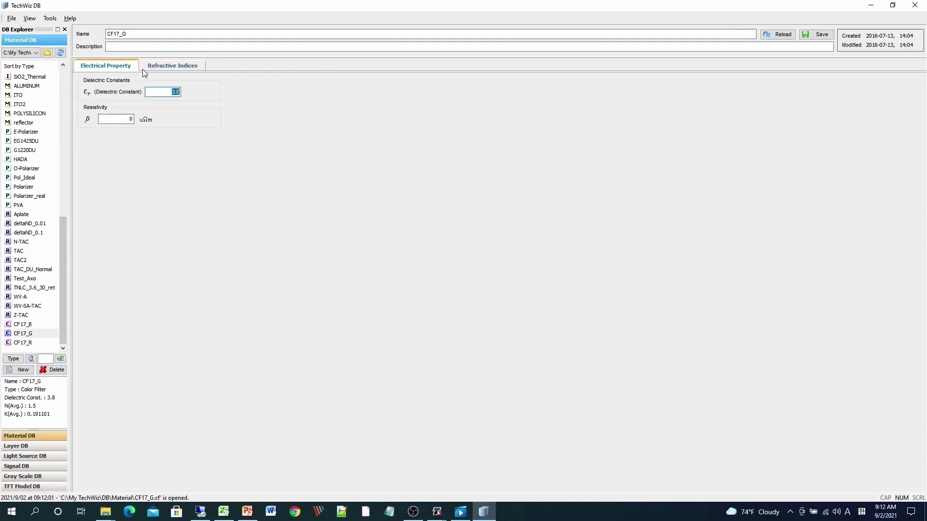
left_click(177, 67)
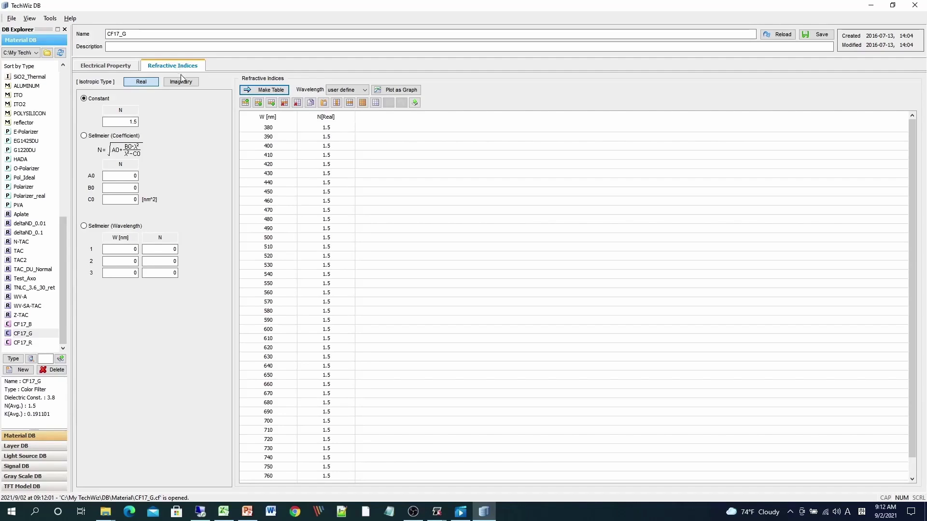
left_click(180, 83)
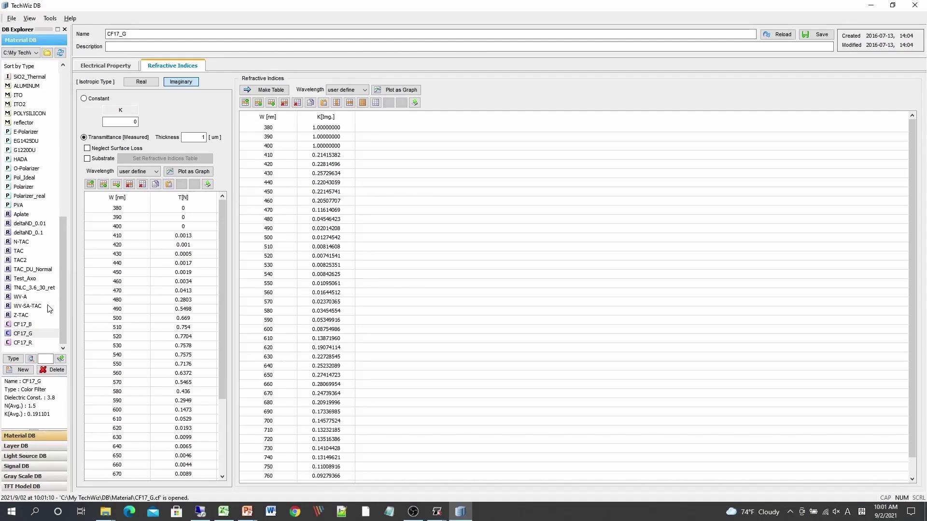
Switch to the Layer database and browse its folders and layer entries.
left_click(35, 447)
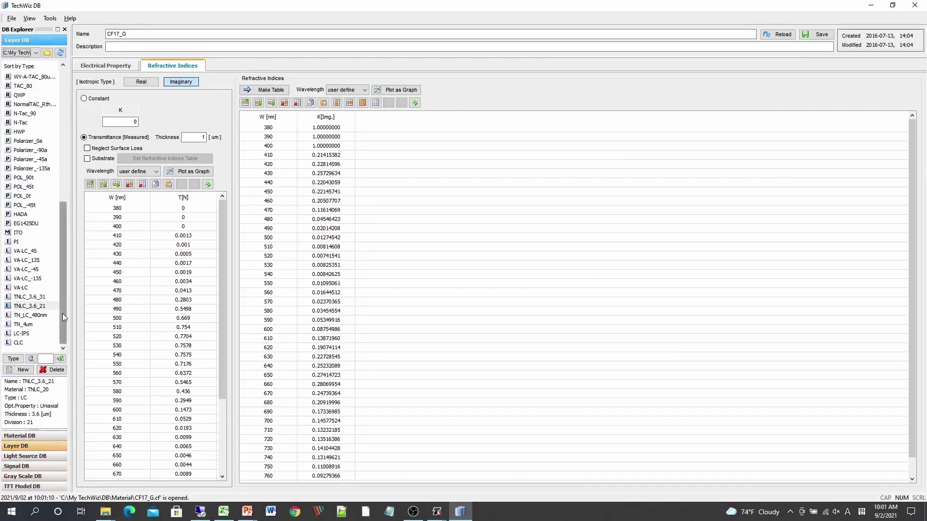
left_click_drag(62, 311, 62, 166)
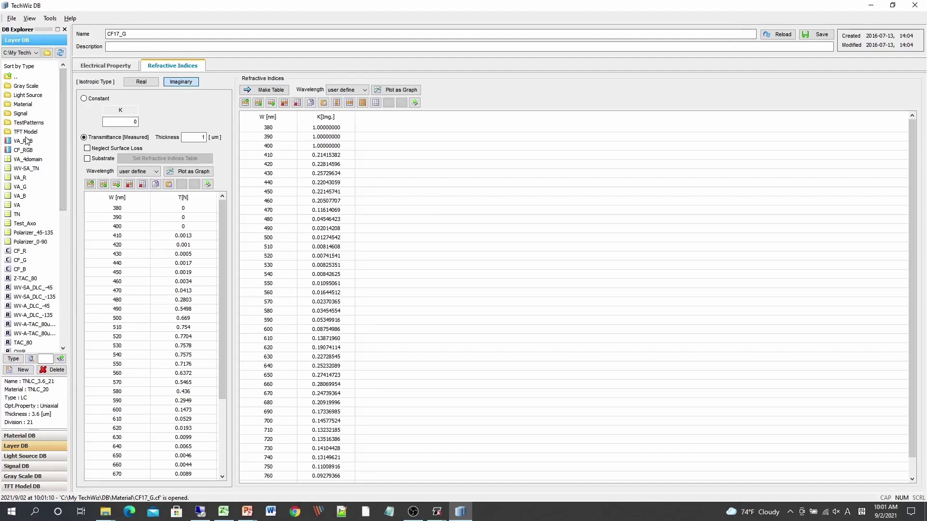
left_click(35, 160)
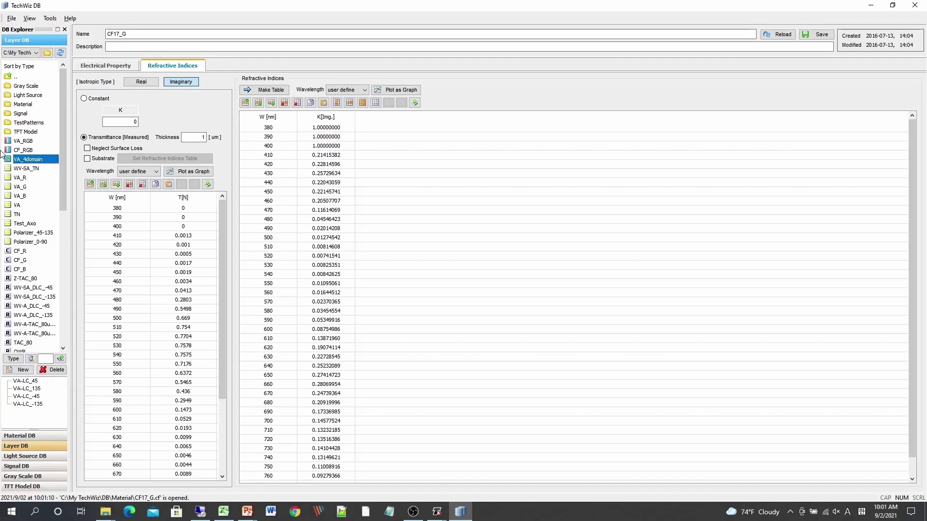
left_click(24, 151)
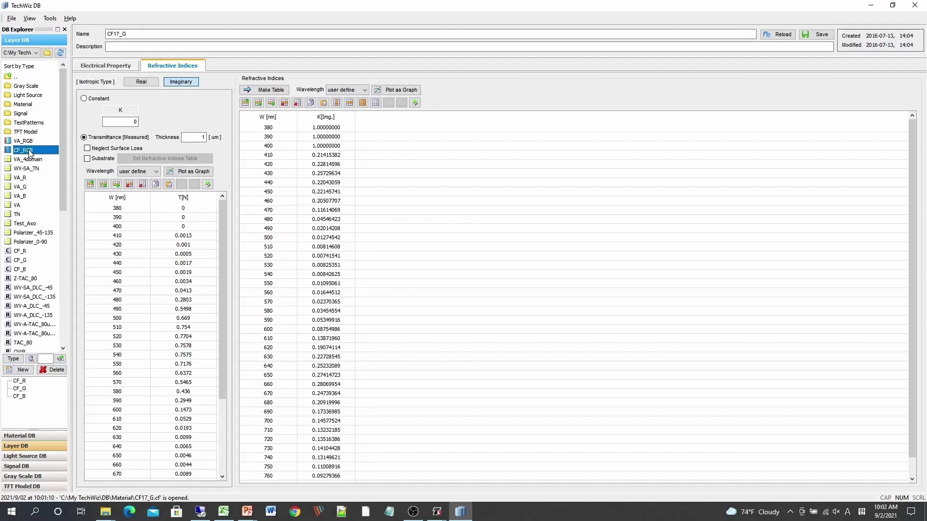
left_click_drag(64, 174, 60, 329)
Open the TNLC_3.6_21 layer and inspect its thickness and number of divisions fields.
left_click(25, 307)
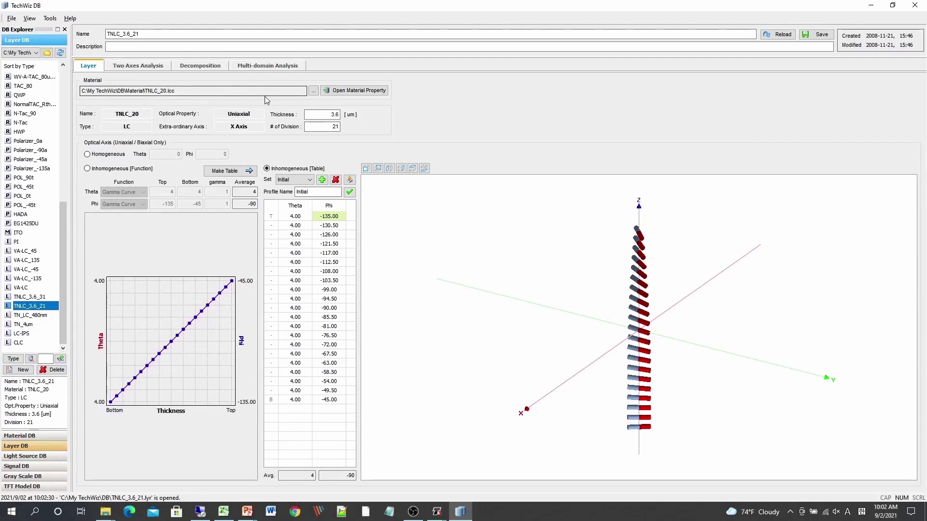
left_click(322, 116)
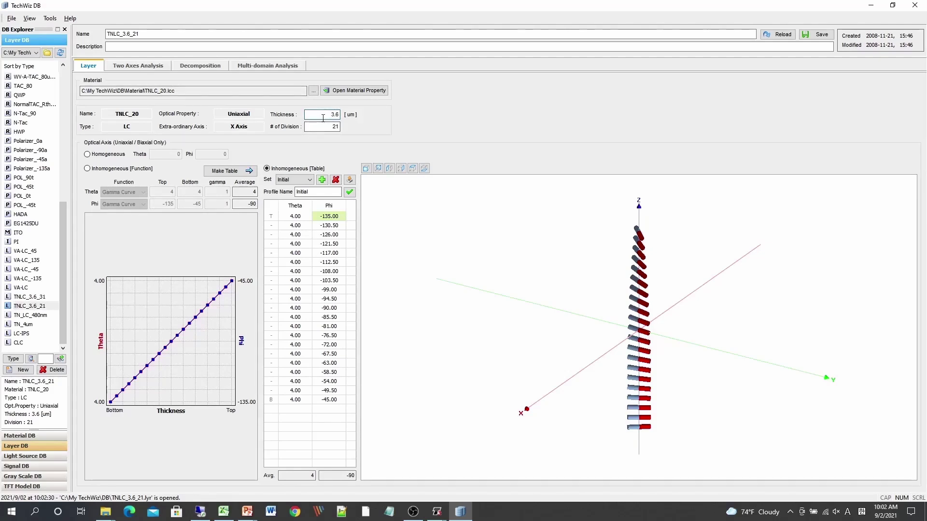
left_click(325, 126)
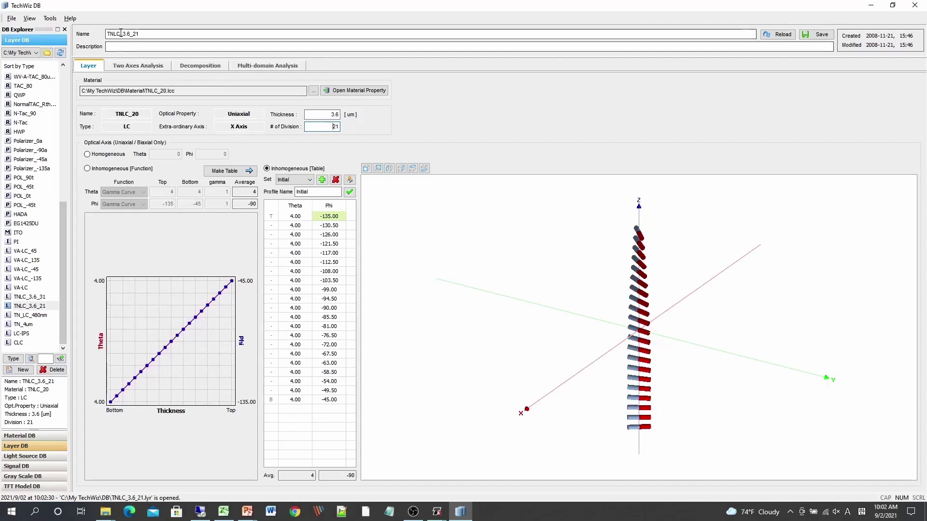
left_click(320, 114)
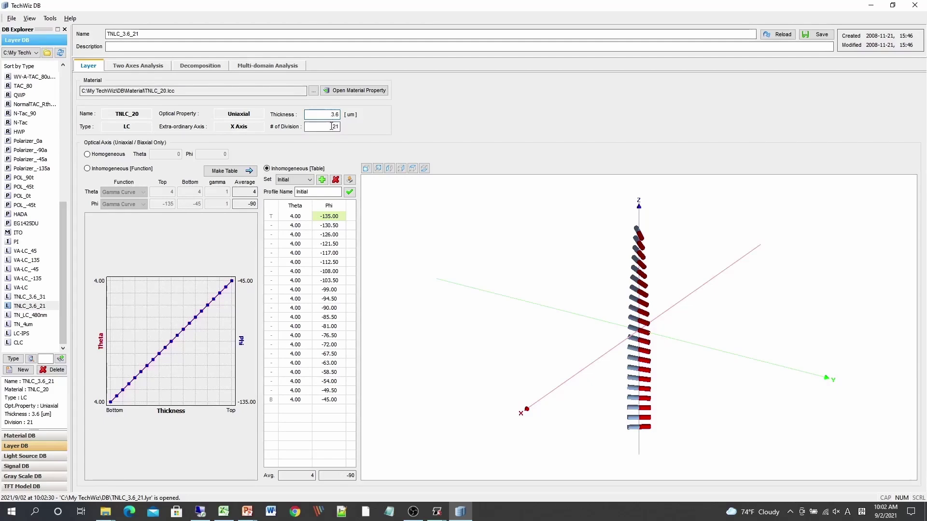
left_click(329, 127)
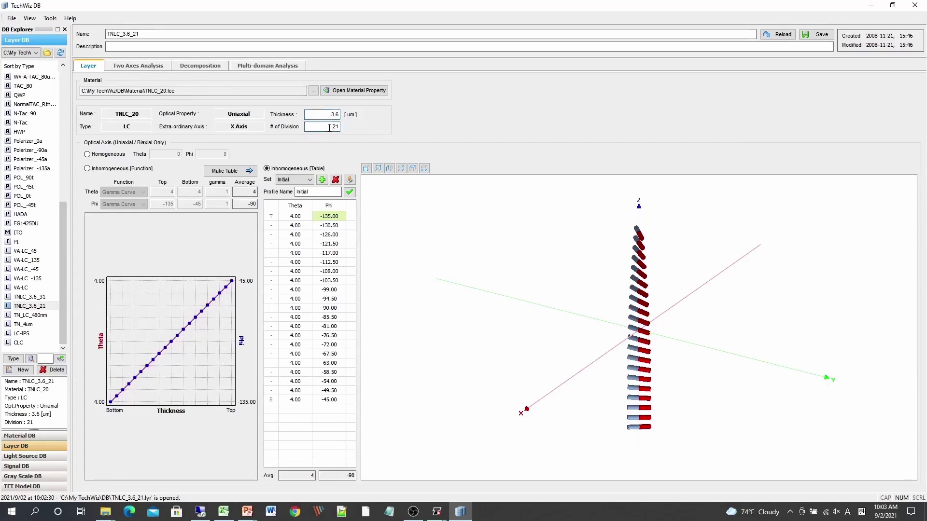
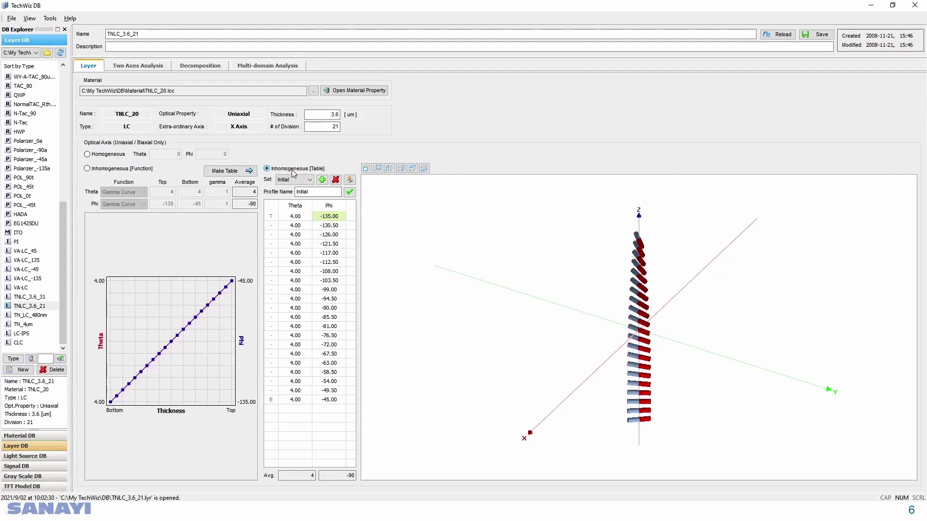
Toggle the TNLC_3.6_21 optical axis between inhomogeneous function and table modes and inspect the 3D director view.
left_click(128, 170)
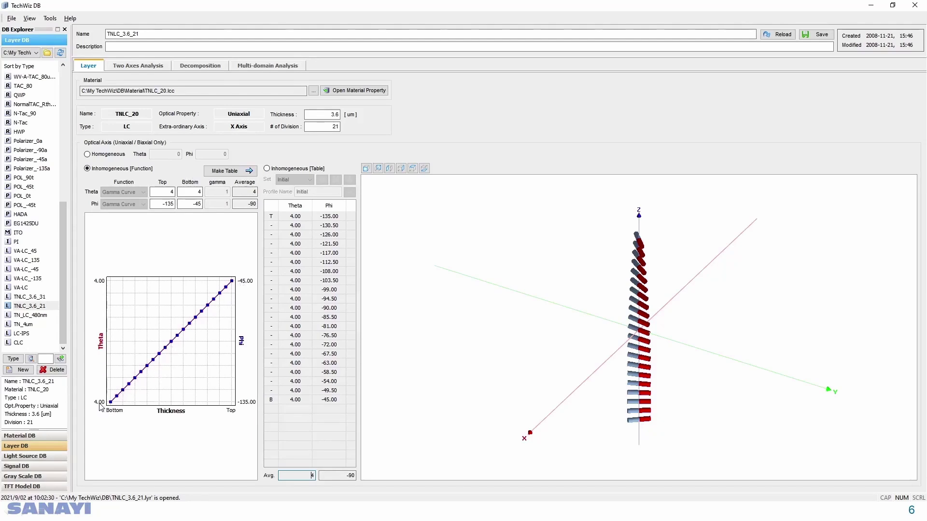
left_click(267, 169)
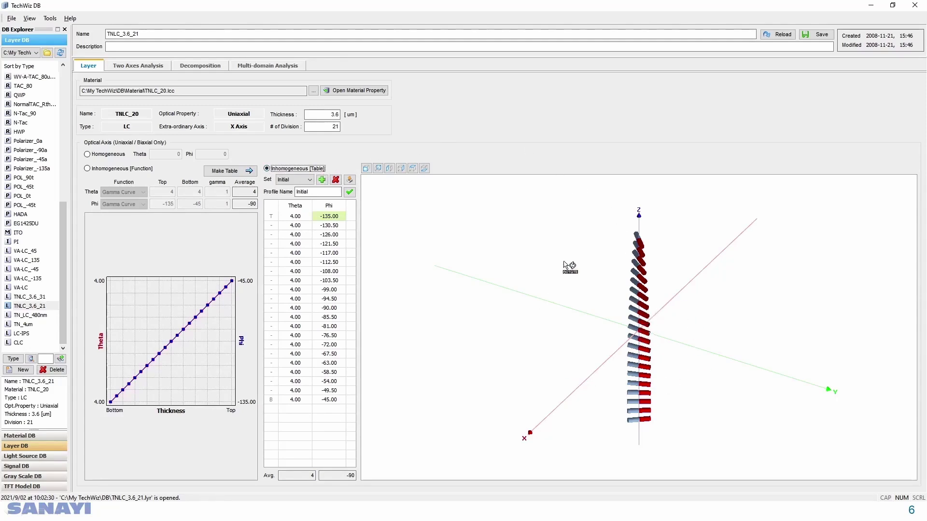
left_click_drag(653, 339, 648, 319)
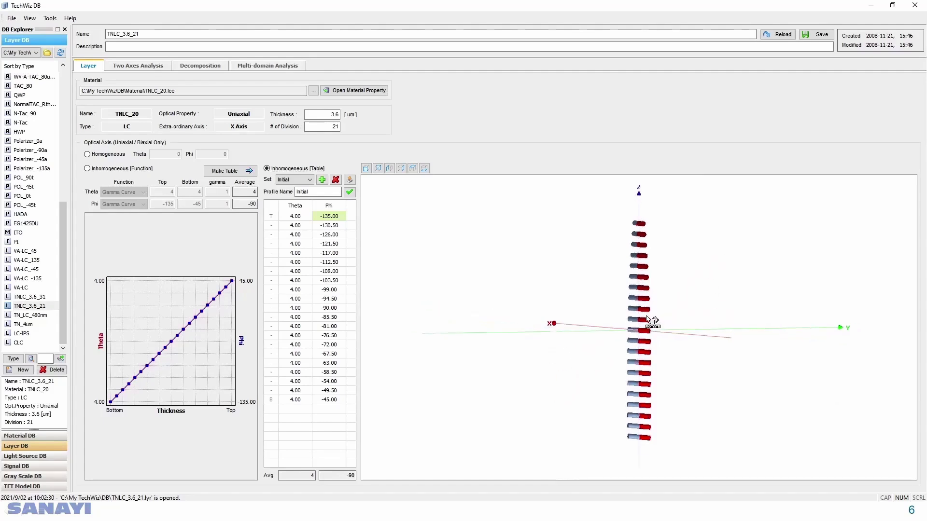
Switch to the inhomogeneous function, set Phi to -60 at top and 90 at bottom, and generate the table.
left_click(132, 170)
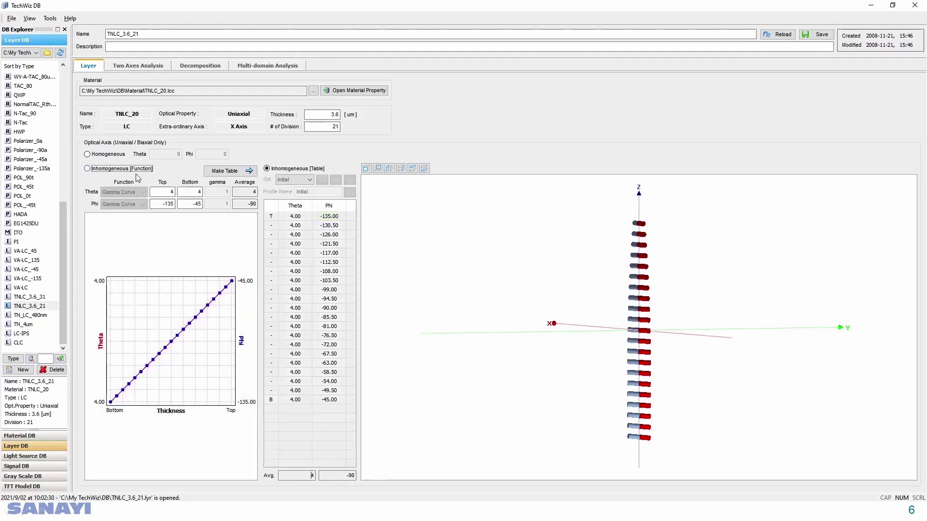
left_click(157, 203)
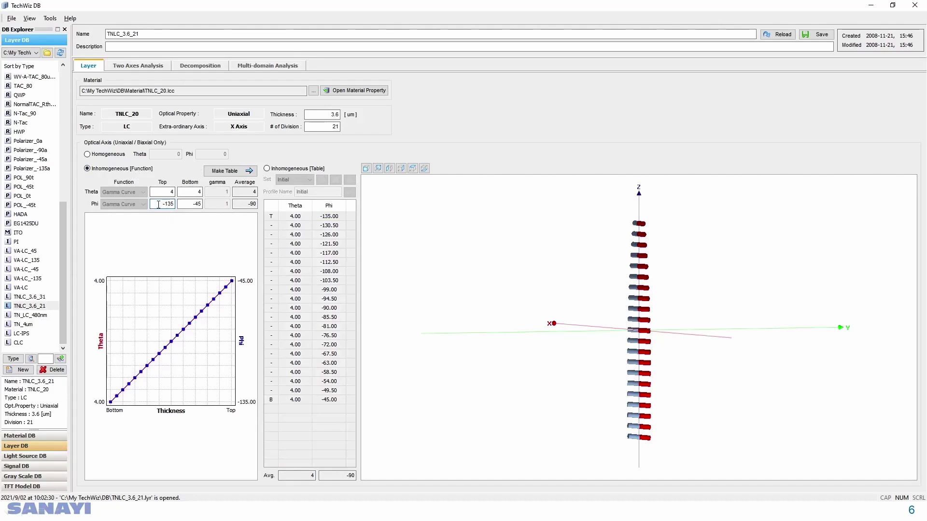
left_click_drag(158, 204, 175, 204)
type("-60")
key("Tab")
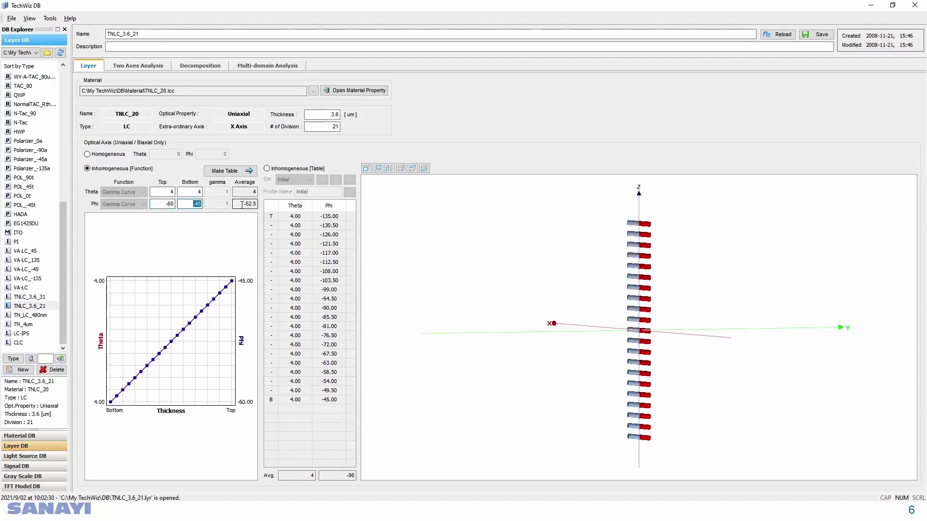
type("90")
key("Return")
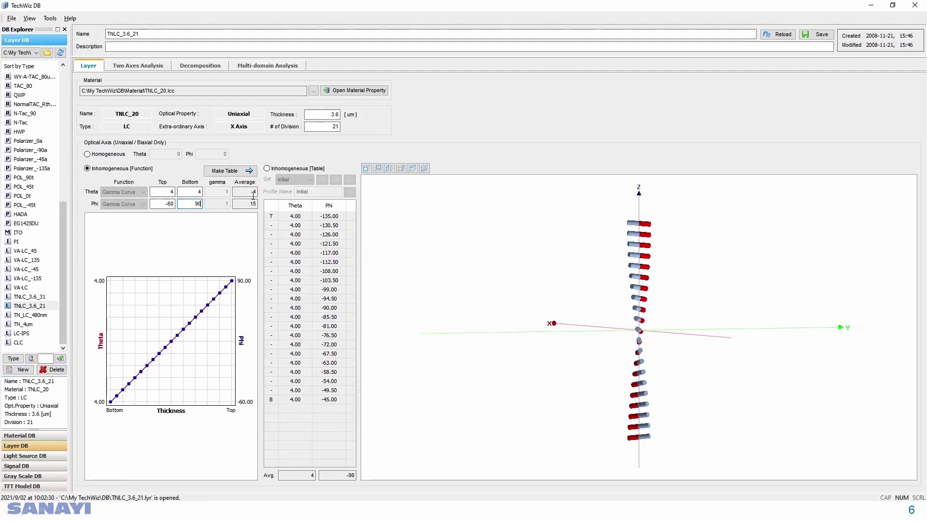
left_click(222, 172)
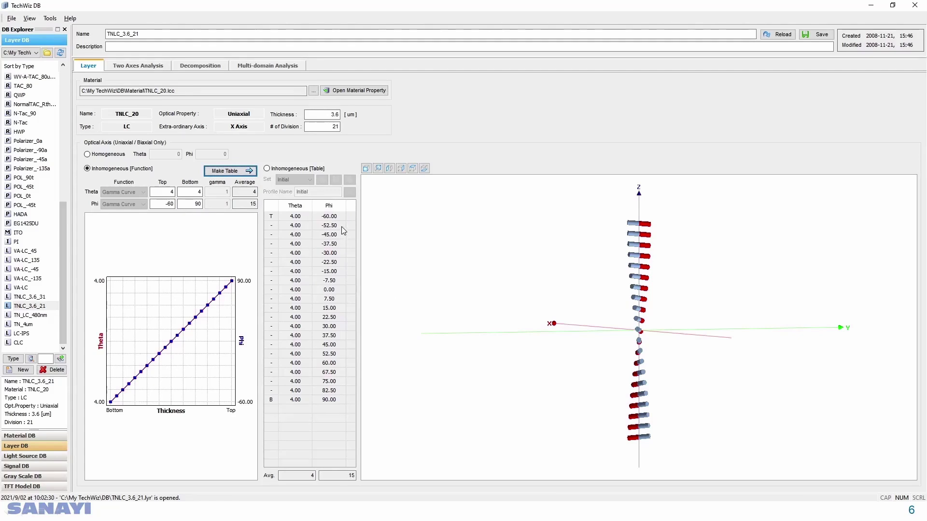
mouse_move(656, 321)
left_mouse_down()
mouse_move(548, 321)
mouse_move(656, 323)
left_mouse_up()
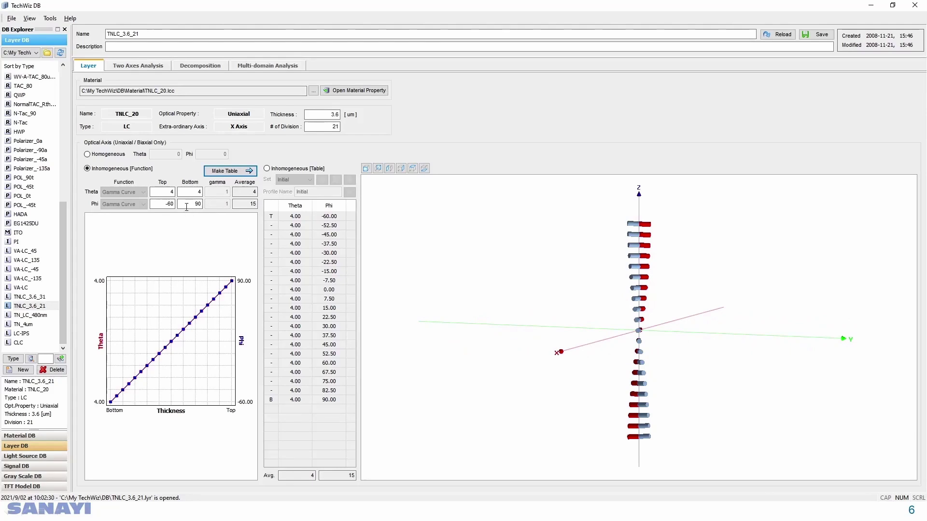
View the Two Axes Analysis, Decomposition and Multi-domain Analysis tabs of the layer.
left_click(148, 67)
left_click(195, 66)
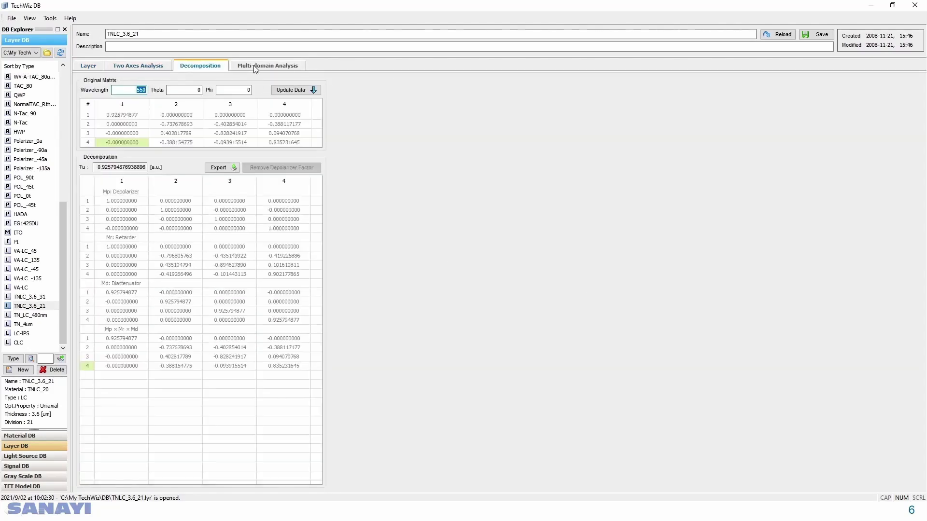
left_click(255, 68)
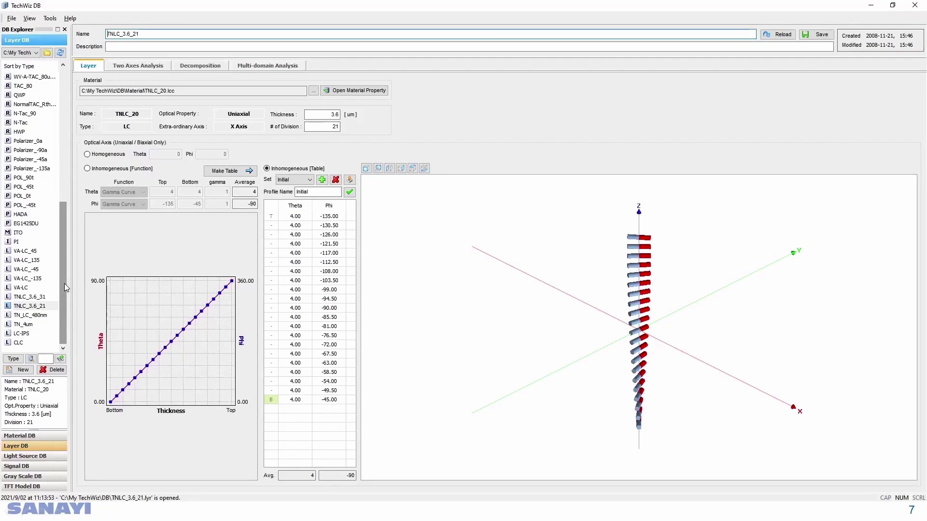
Open the VA, VA_4domain and CF_RGB layer sets and review their stacked, multi-domain and color filter layer lists.
left_click_drag(62, 280, 51, 153)
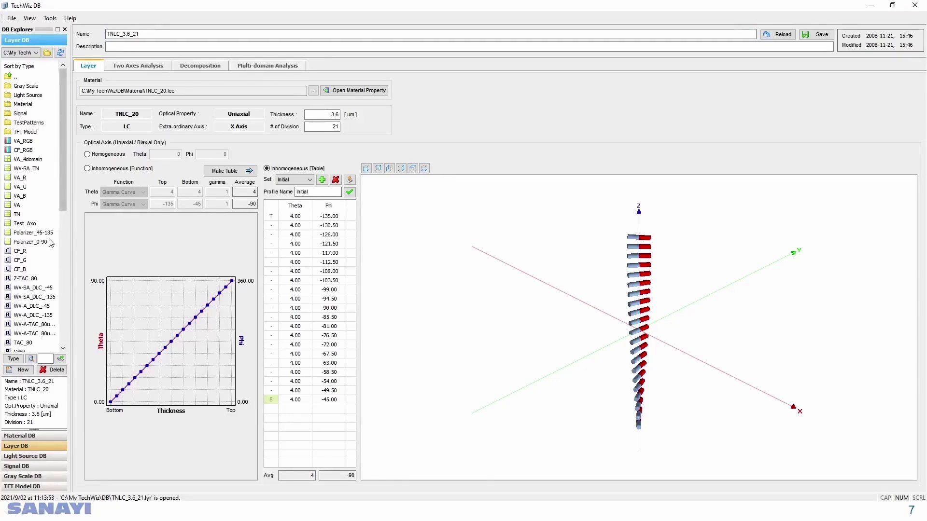
left_click(22, 206)
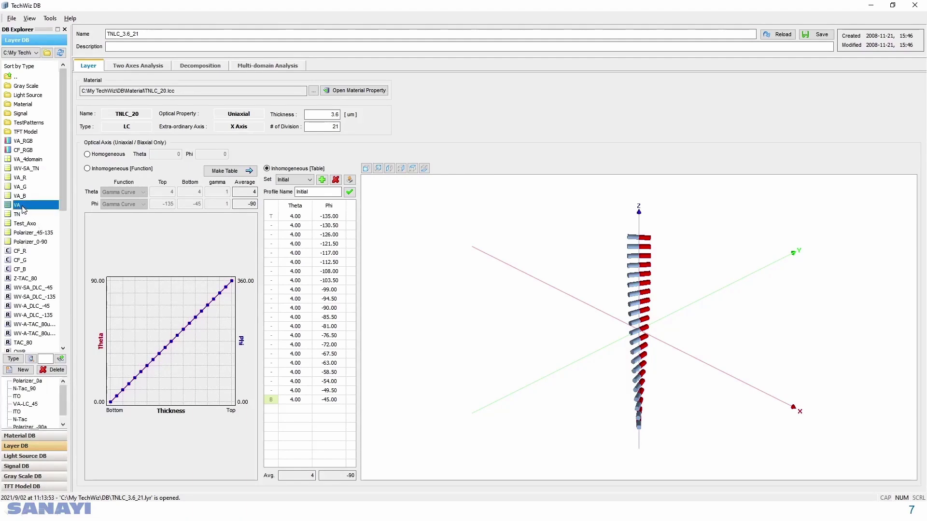
double_click(22, 207)
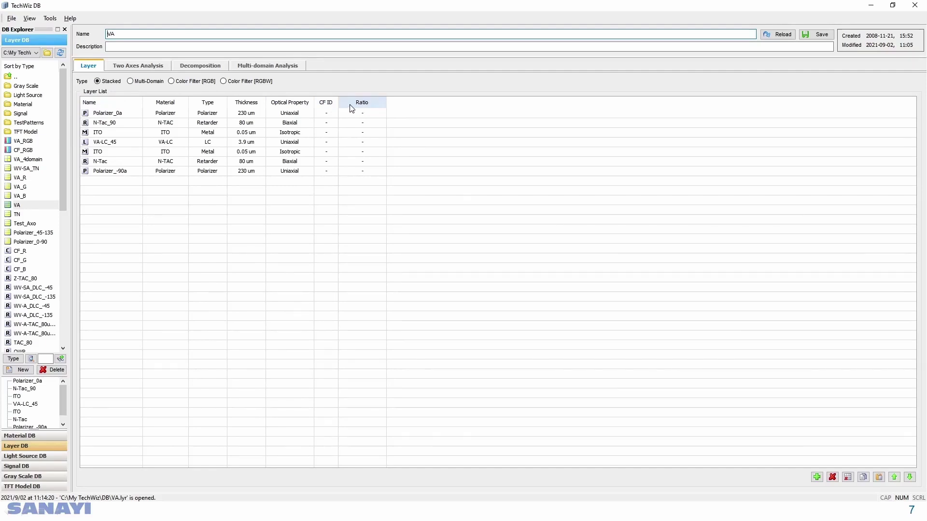
left_click(41, 159)
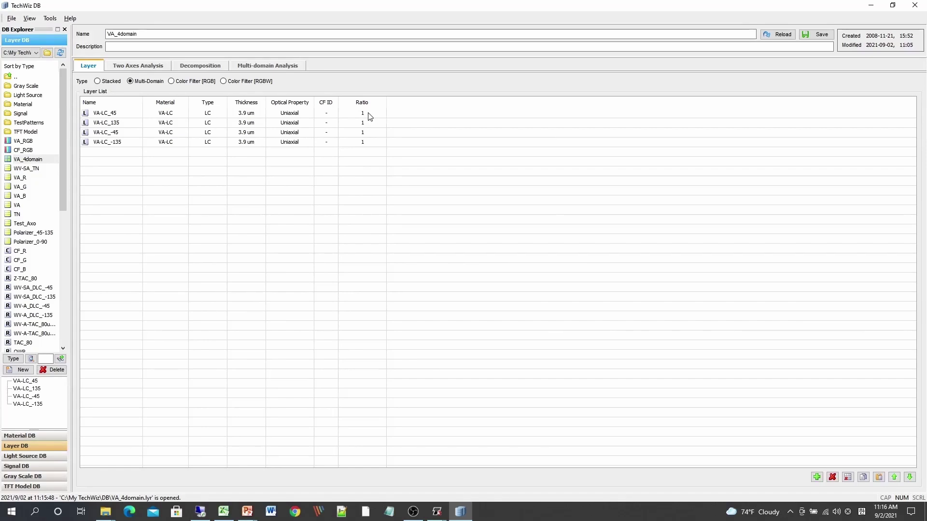
left_click(24, 150)
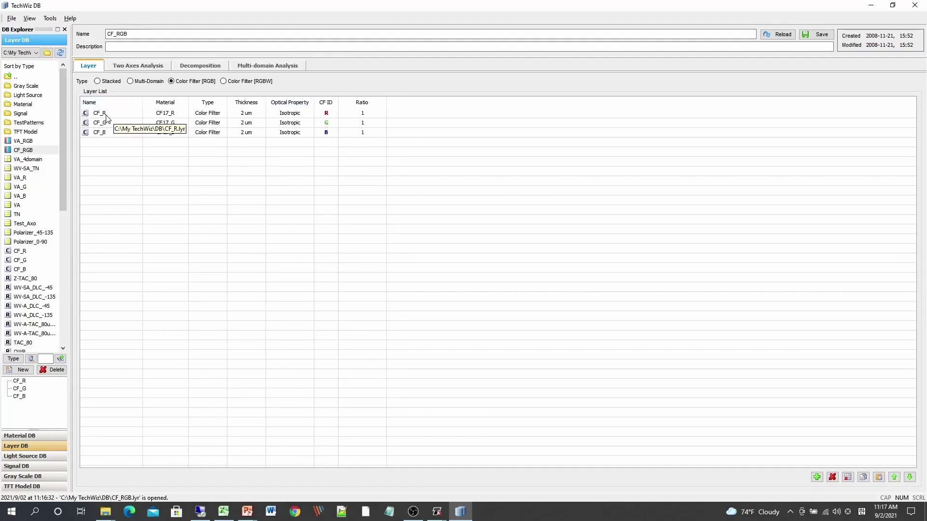
left_click(327, 115)
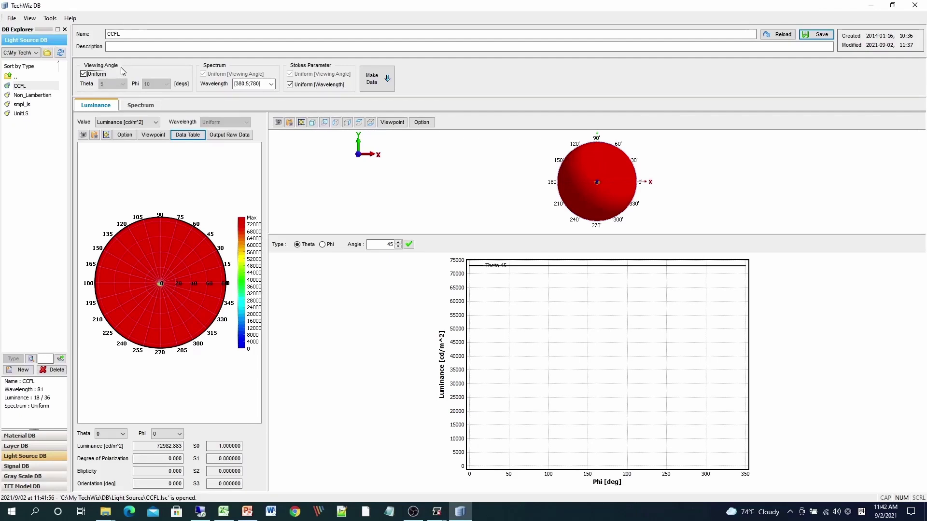
Review the CCFL light source's spectrum and its luminance data table.
left_click(135, 107)
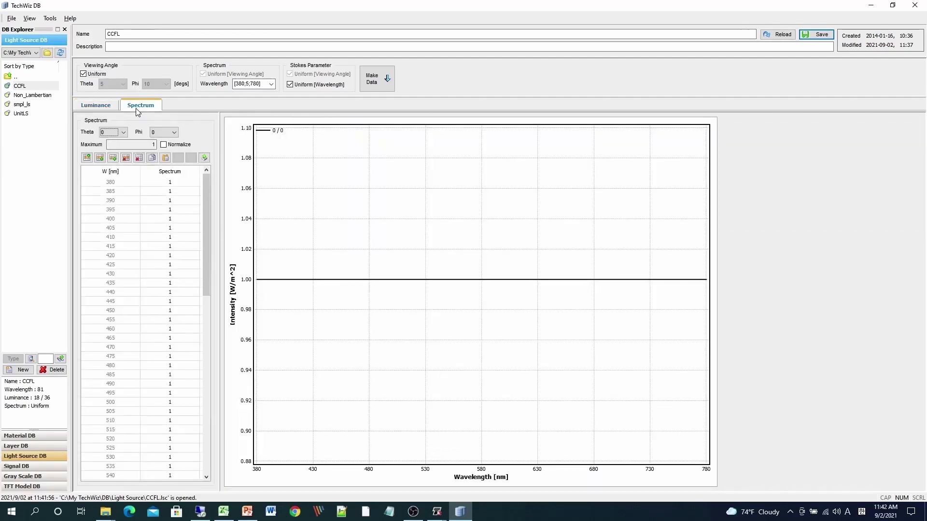
left_click(112, 109)
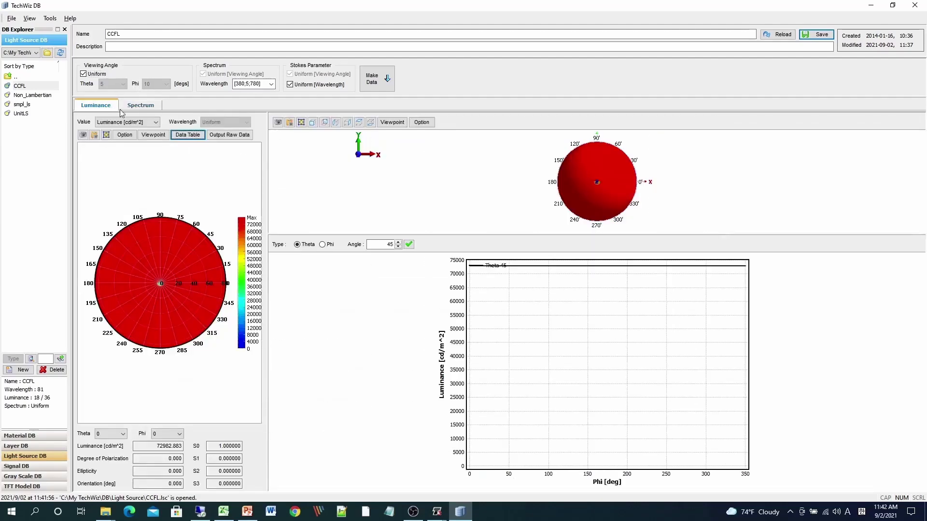
left_click(188, 135)
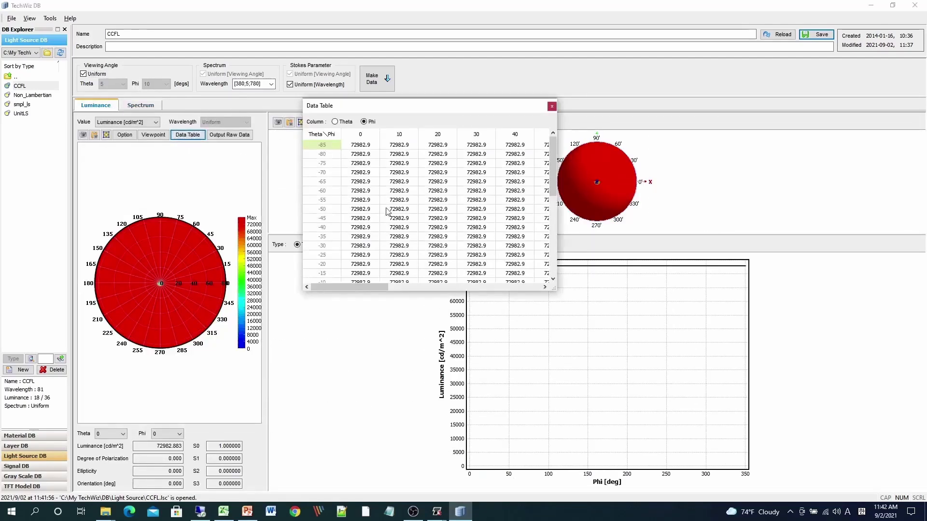
left_click(551, 106)
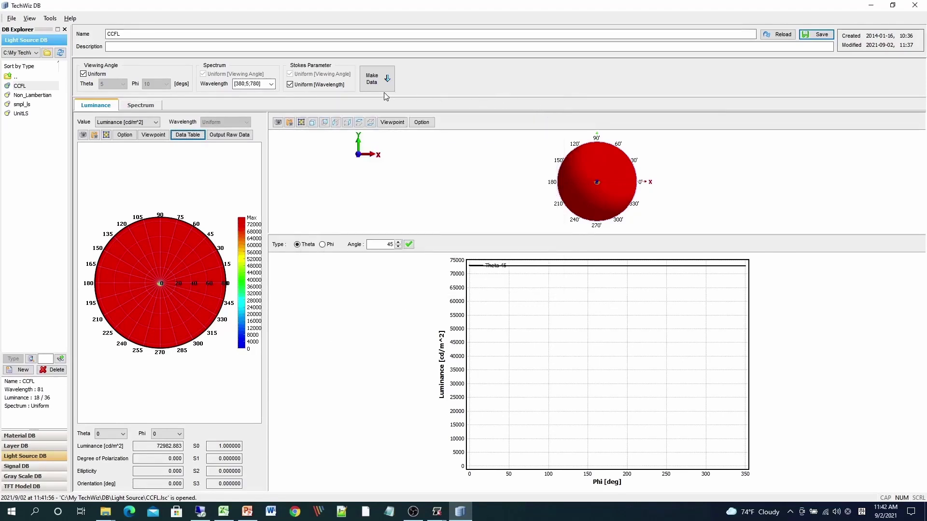
Open the Non_Lambertian light source and review its spectrum and luminance data table.
left_click(44, 96)
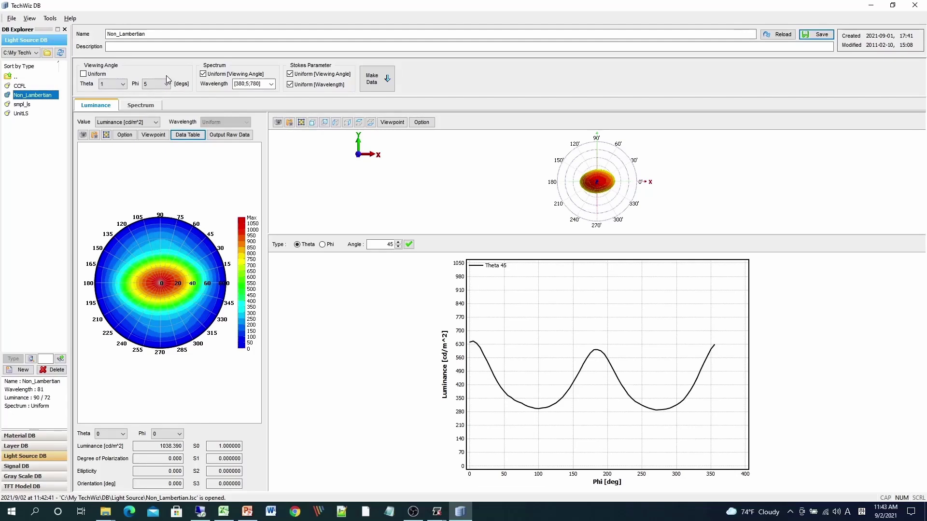
left_click(143, 107)
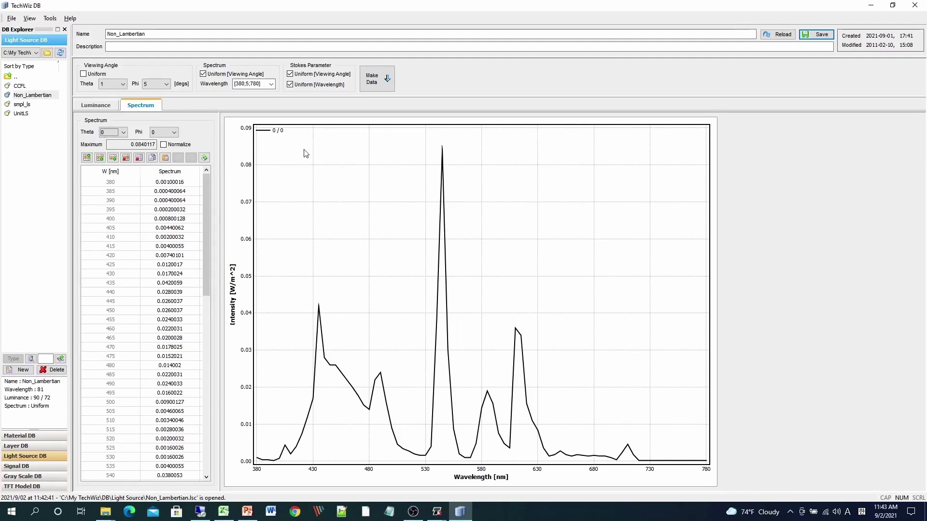
left_click(101, 106)
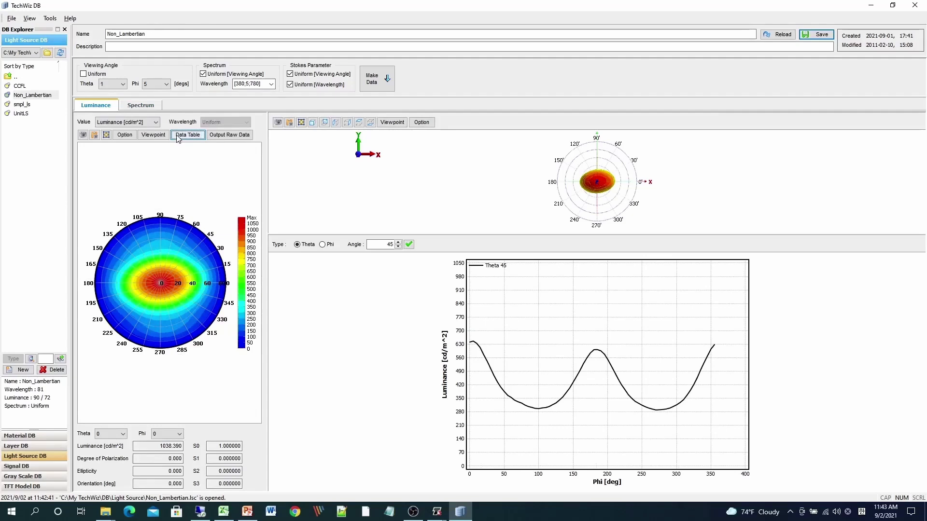
left_click(188, 136)
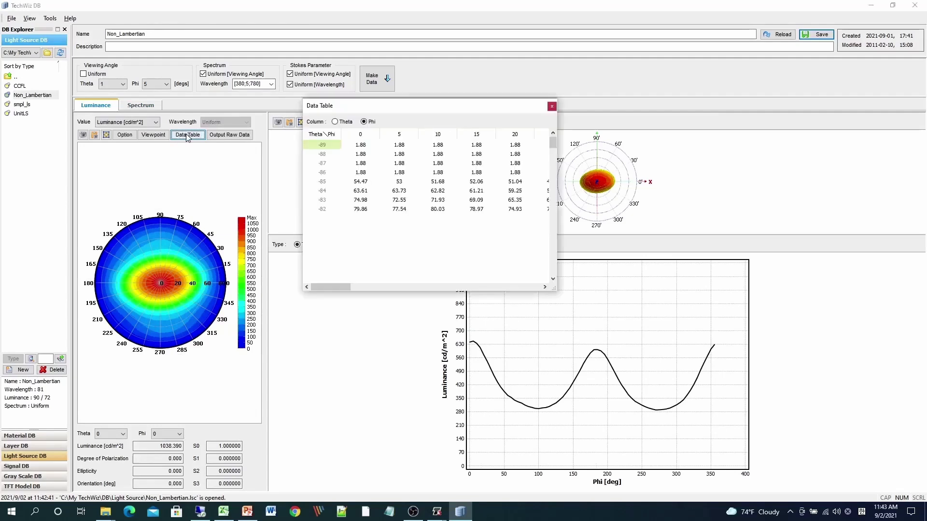
left_click_drag(434, 110, 329, 109)
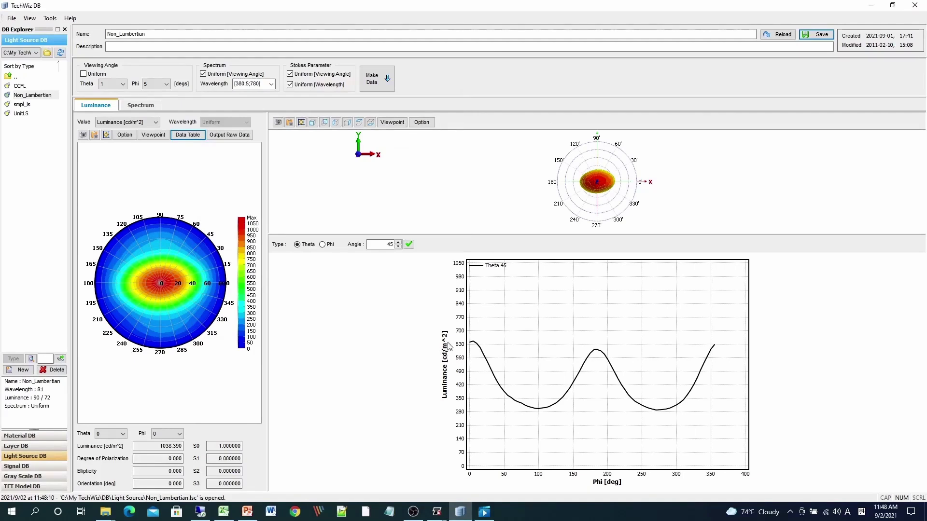
Open the Response signal and repeat its 0 to 50 ms period twice.
left_click(39, 466)
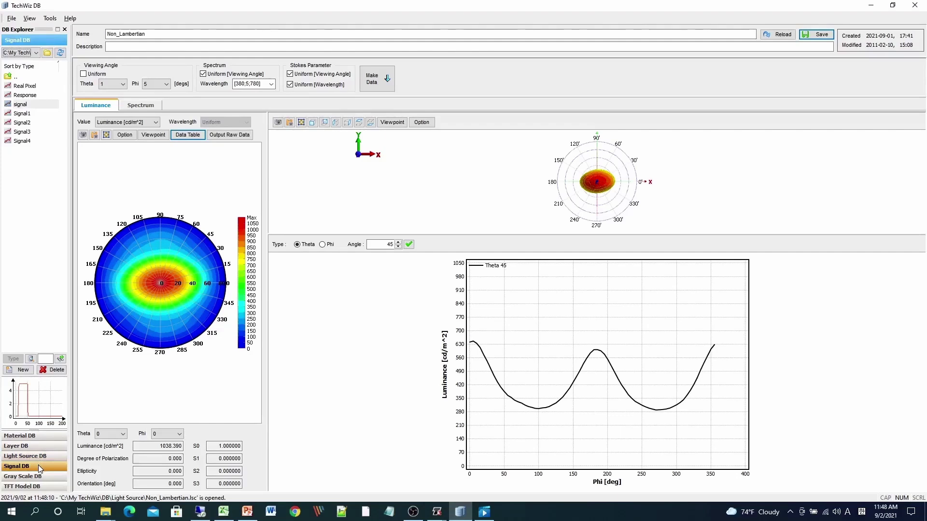
double_click(25, 95)
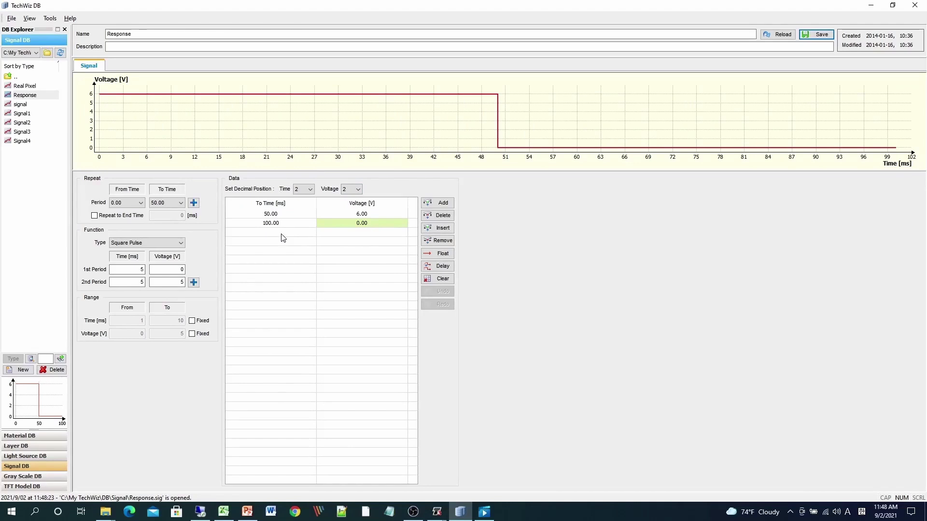
left_click(194, 203)
left_click(194, 203)
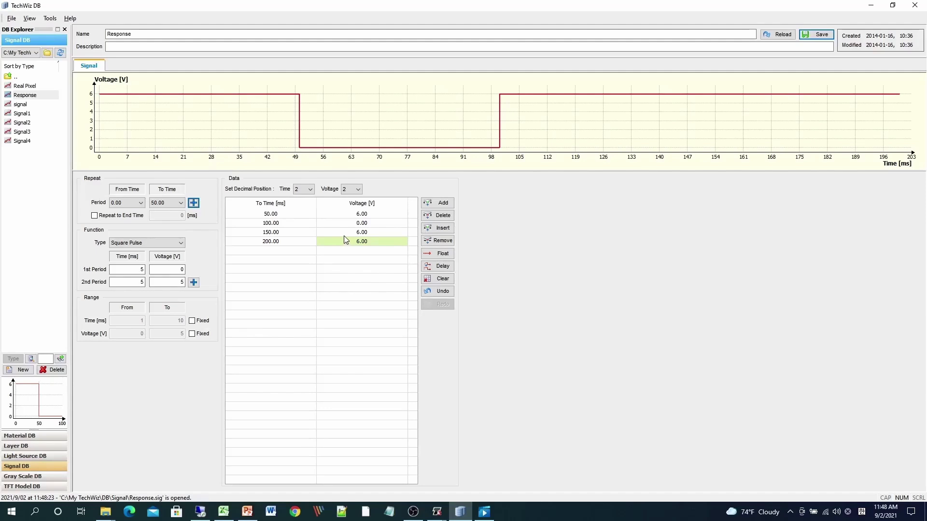
Set the voltage of the 200 ms signal point to 0 V.
left_click(358, 243)
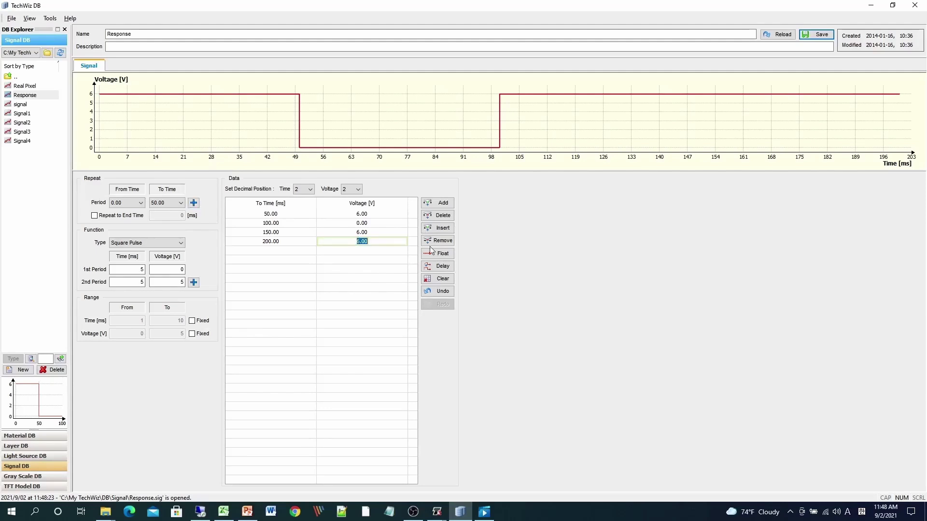
type("0")
key("Return")
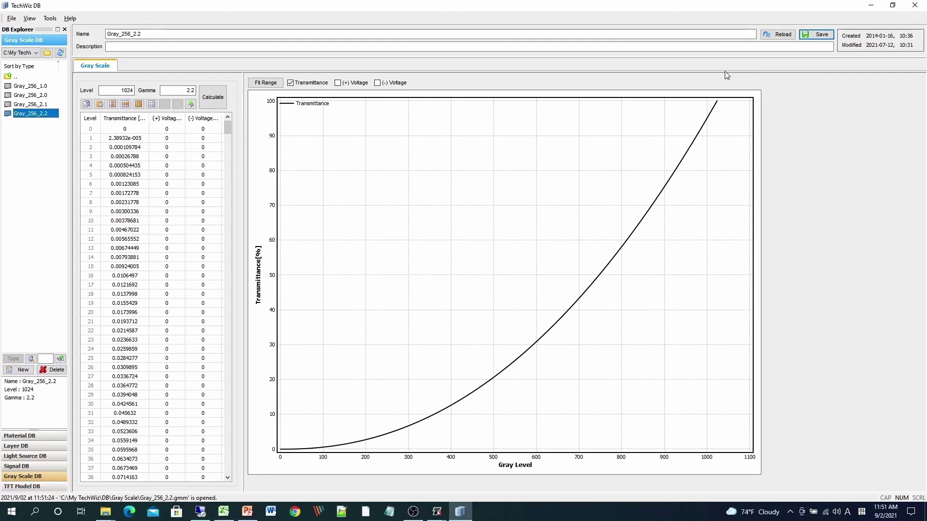
Open the TFT_L16 model in the TFT Model database to view its parameters.
left_click(35, 488)
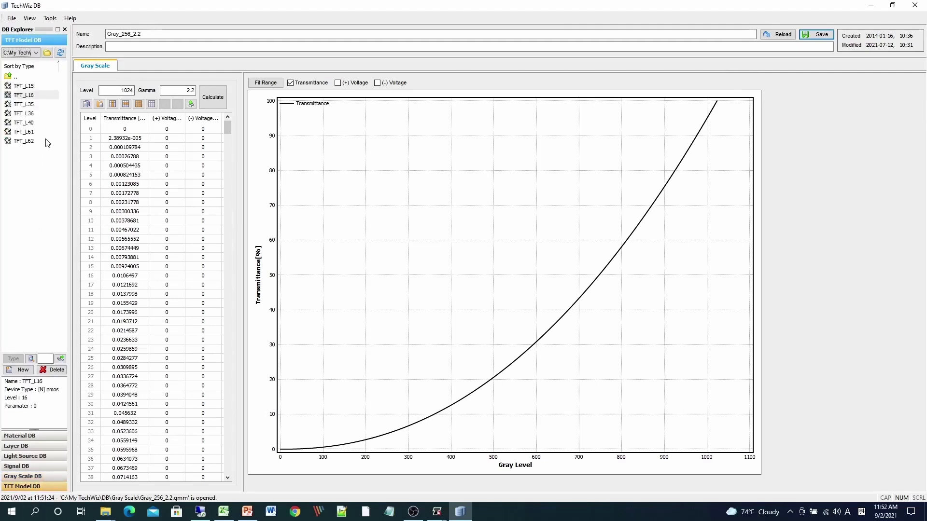
double_click(29, 96)
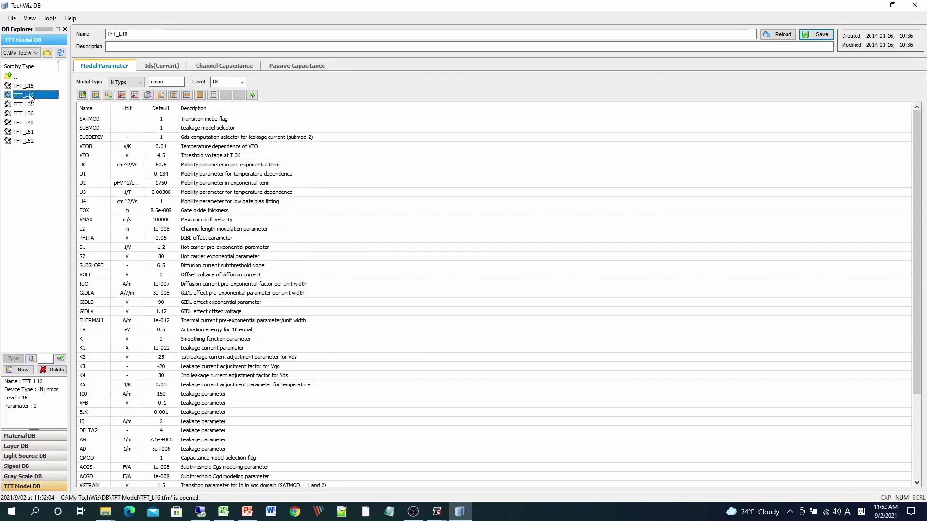